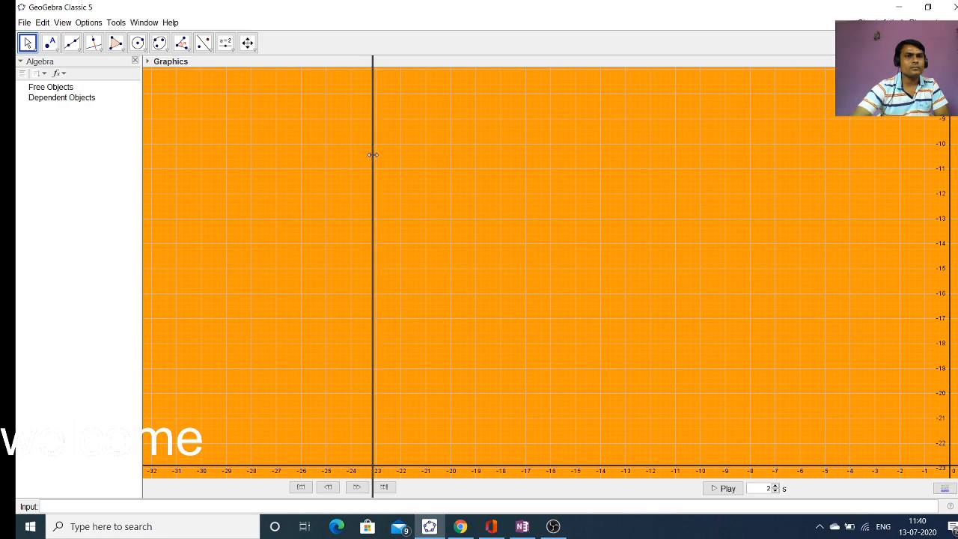
Step: Try to pan the Graphics view so that the origin and both axes sit near its middle
{"action": "left_click_drag", "start_coordinate": [823, 374], "coordinate": [638, 248]}
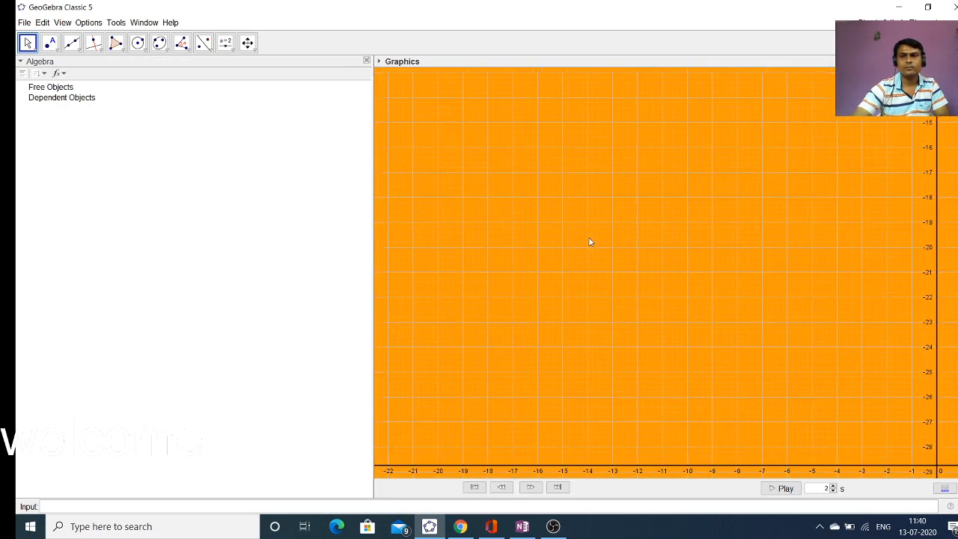
{"action": "left_click_drag", "start_coordinate": [942, 464], "coordinate": [664, 219]}
{"action": "left_click_drag", "start_coordinate": [662, 464], "coordinate": [685, 212]}
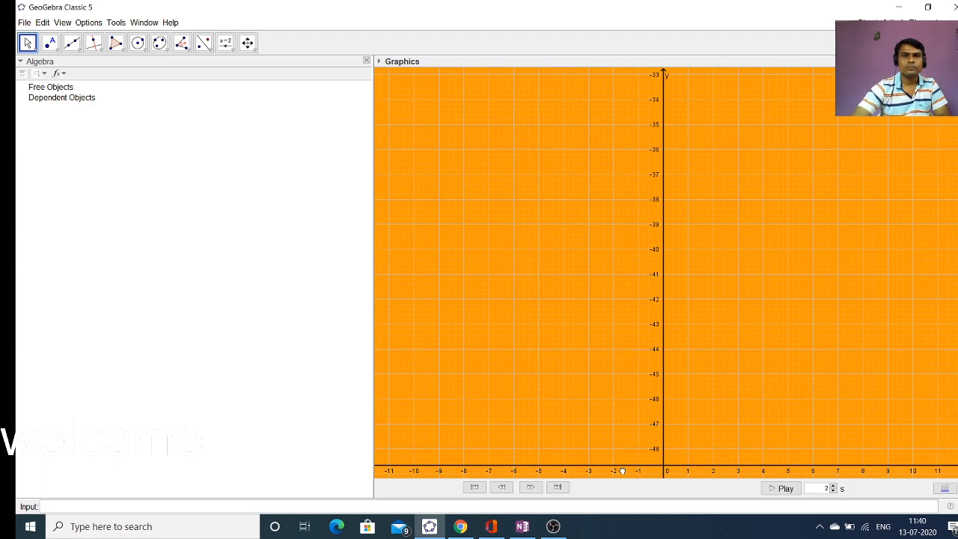
{"action": "left_click_drag", "start_coordinate": [622, 471], "coordinate": [591, 431]}
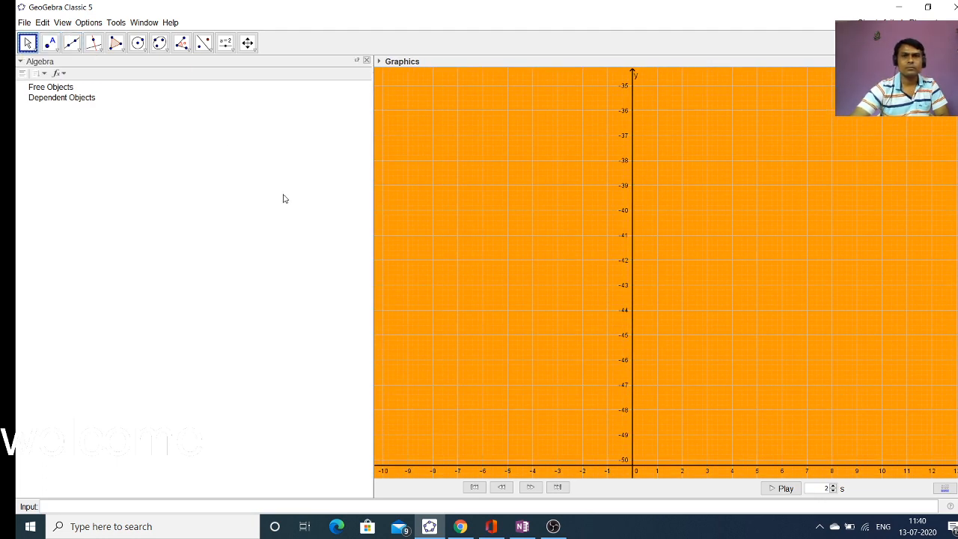
{"action": "left_click_drag", "start_coordinate": [608, 470], "coordinate": [611, 325]}
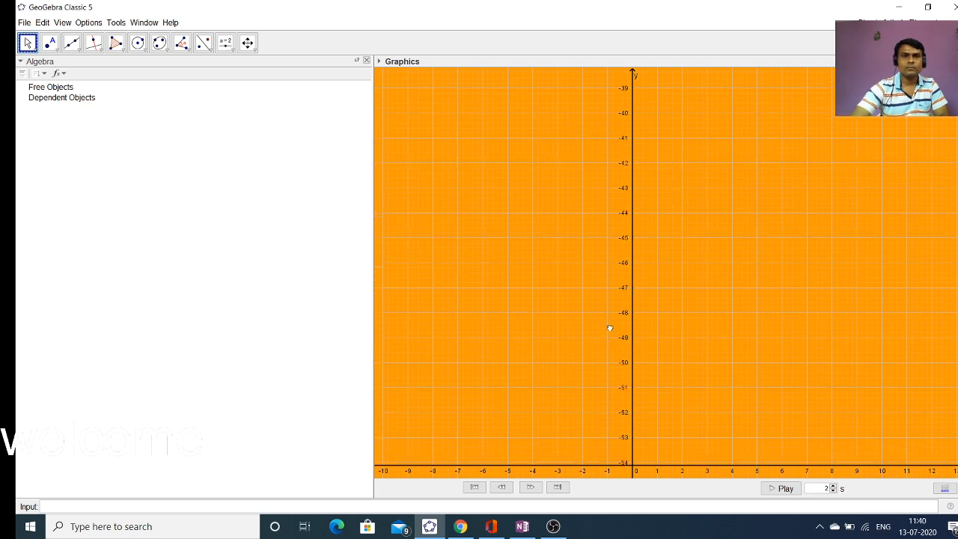
{"action": "mouse_move", "coordinate": [739, 470]}
{"action": "left_mouse_down"}
{"action": "mouse_move", "coordinate": [727, 417]}
{"action": "mouse_move", "coordinate": [756, 479]}
{"action": "left_mouse_up"}
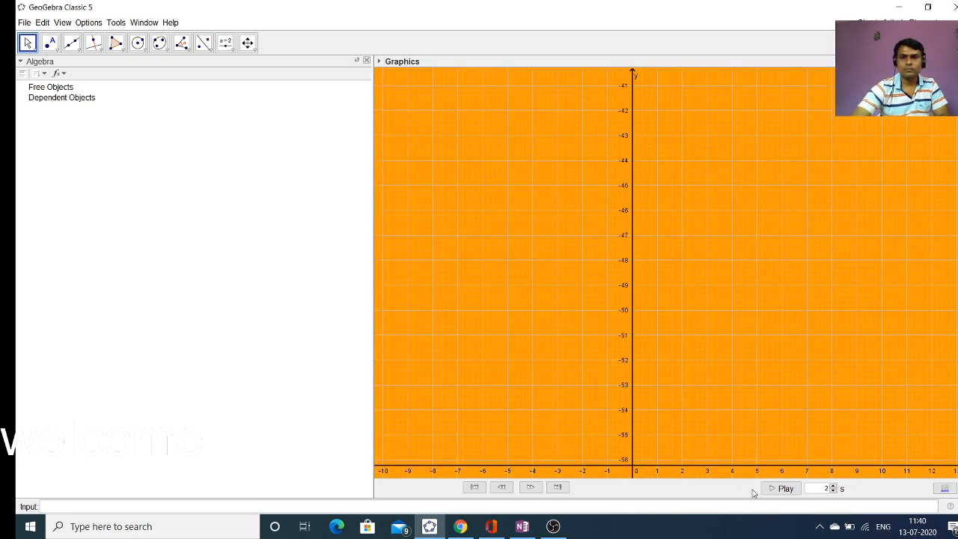
Step: Hide the navigation bar for construction steps in the Graphics view preferences
{"action": "right_click", "coordinate": [947, 471]}
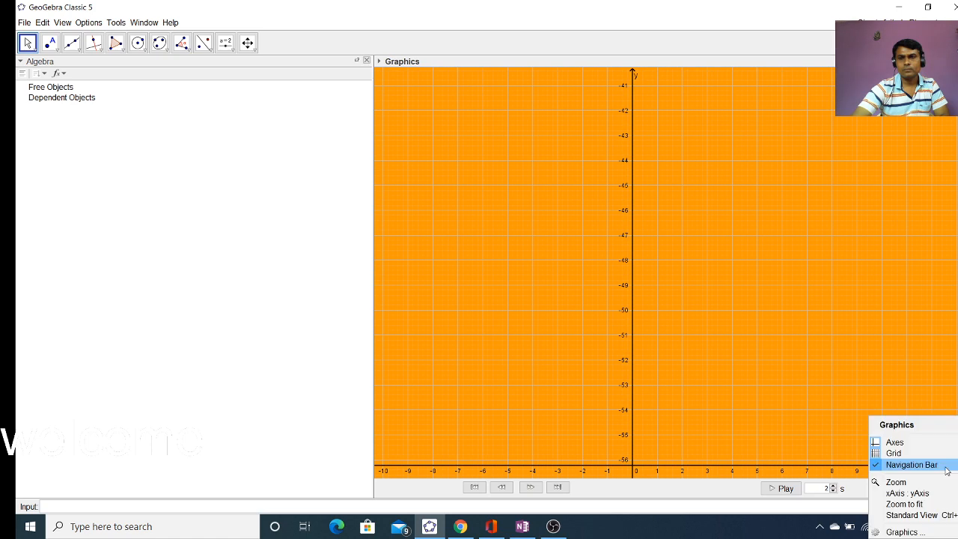
{"action": "left_click", "coordinate": [901, 531]}
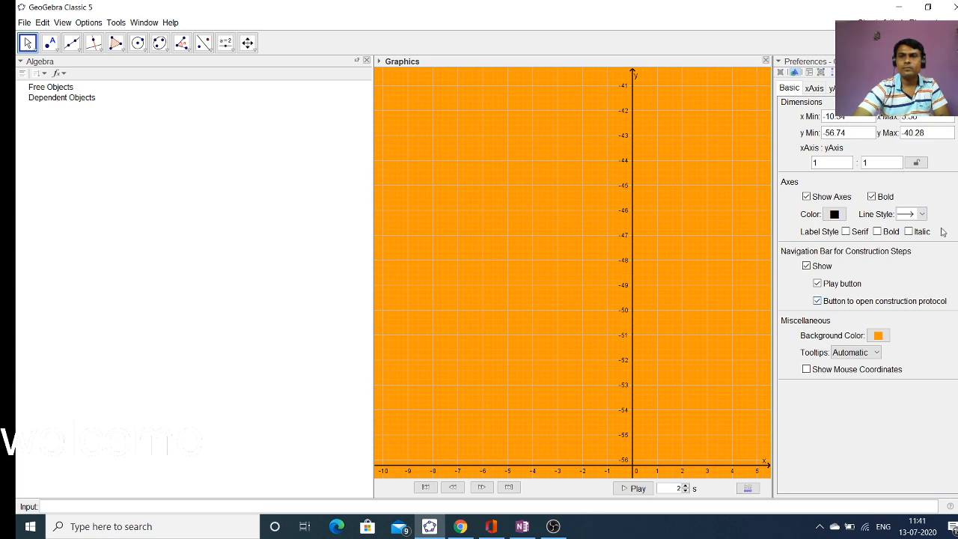
{"action": "left_click", "coordinate": [807, 267]}
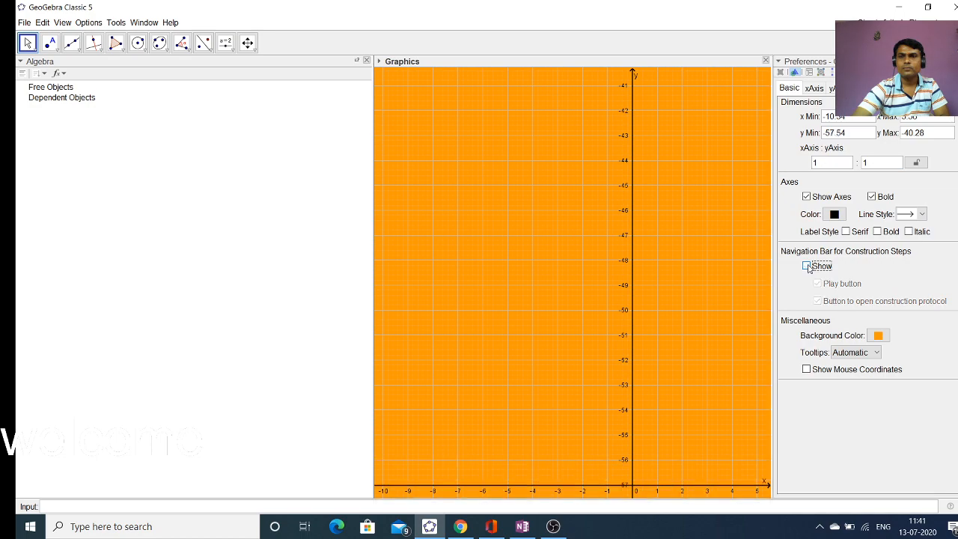
{"action": "left_click_drag", "start_coordinate": [657, 475], "coordinate": [627, 364]}
{"action": "left_click_drag", "start_coordinate": [569, 480], "coordinate": [591, 468]}
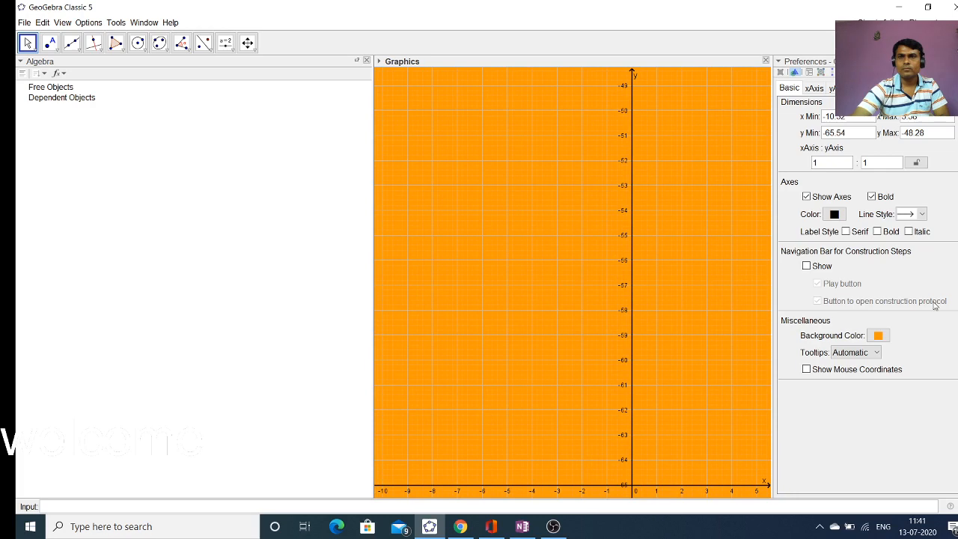
Step: Turn off Stick to Edge for the x-axis and close the Graphics preferences
{"action": "left_click", "coordinate": [814, 88]}
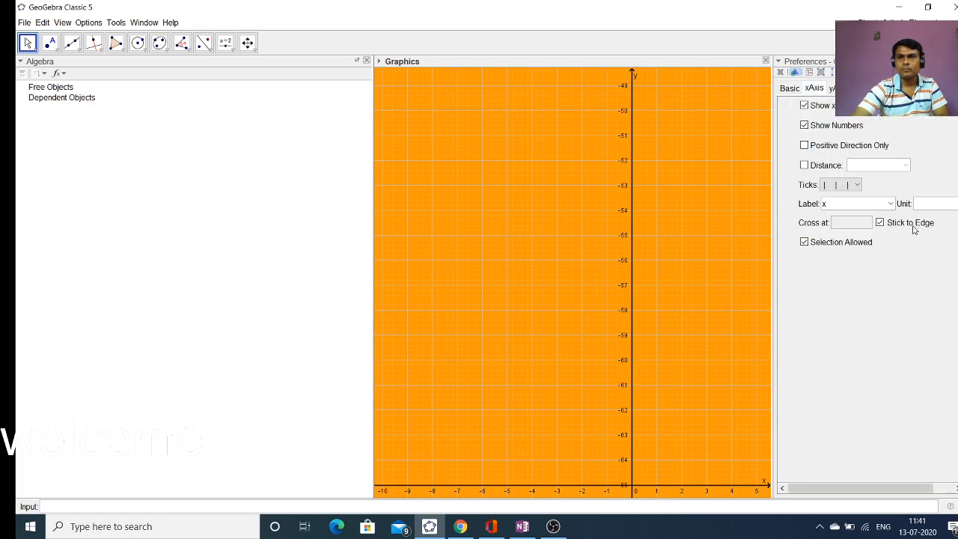
{"action": "left_click", "coordinate": [880, 223]}
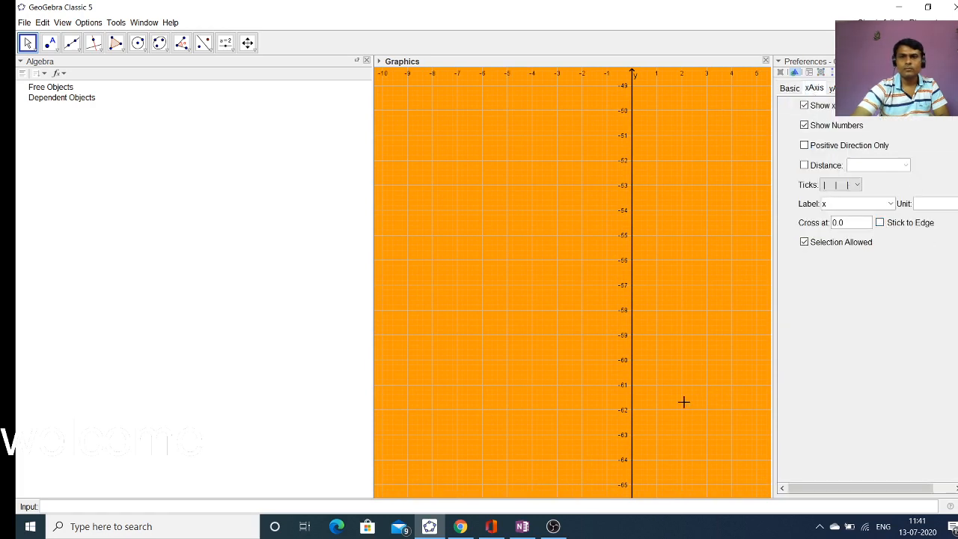
{"action": "left_click_drag", "start_coordinate": [684, 402], "coordinate": [648, 173]}
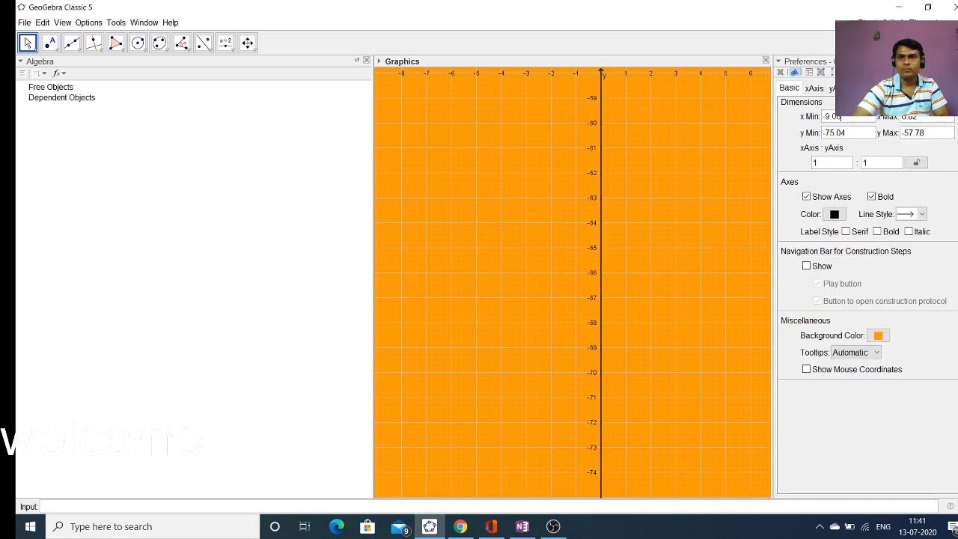
{"action": "left_click", "coordinate": [957, 62]}
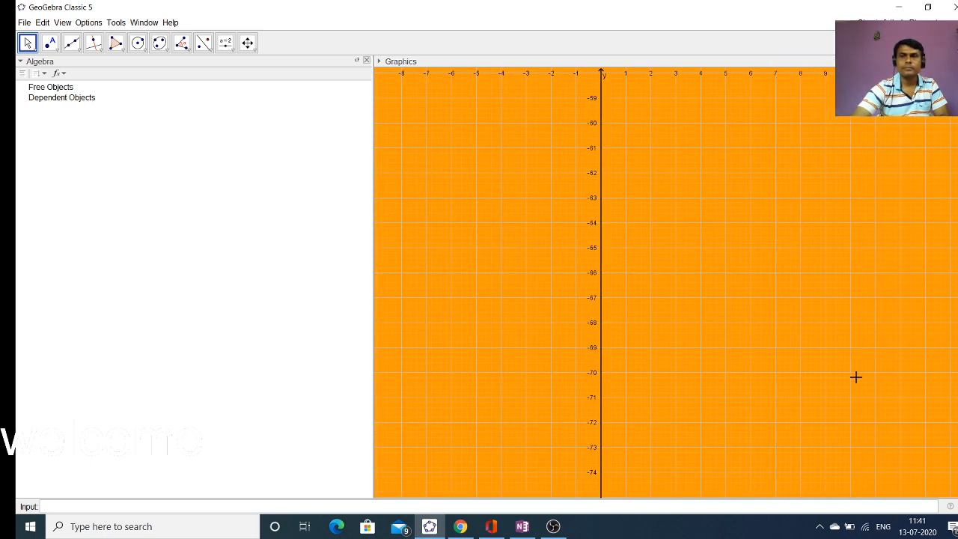
Step: Pan the Graphics view until the origin and both axes are near the middle
{"action": "left_click_drag", "start_coordinate": [617, 458], "coordinate": [686, 471]}
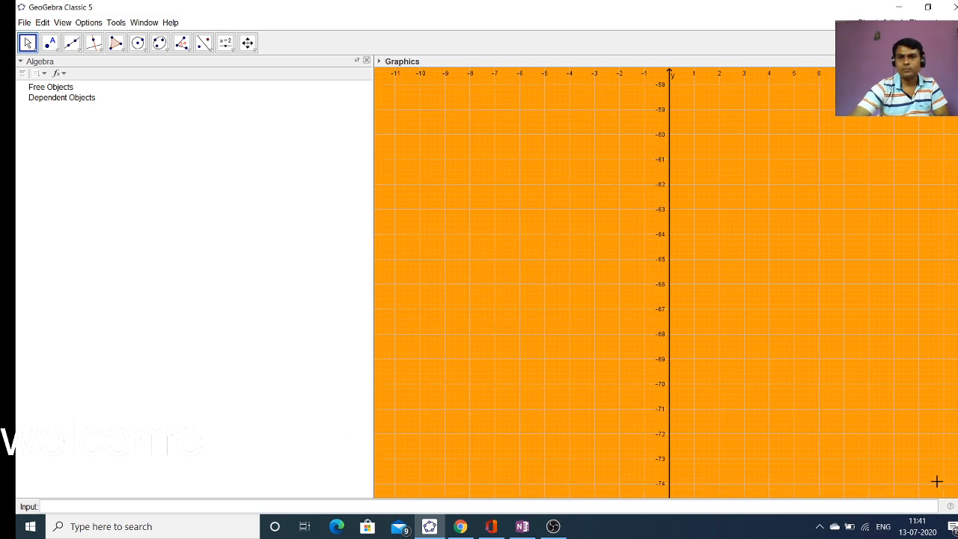
{"action": "left_click_drag", "start_coordinate": [937, 481], "coordinate": [727, 253]}
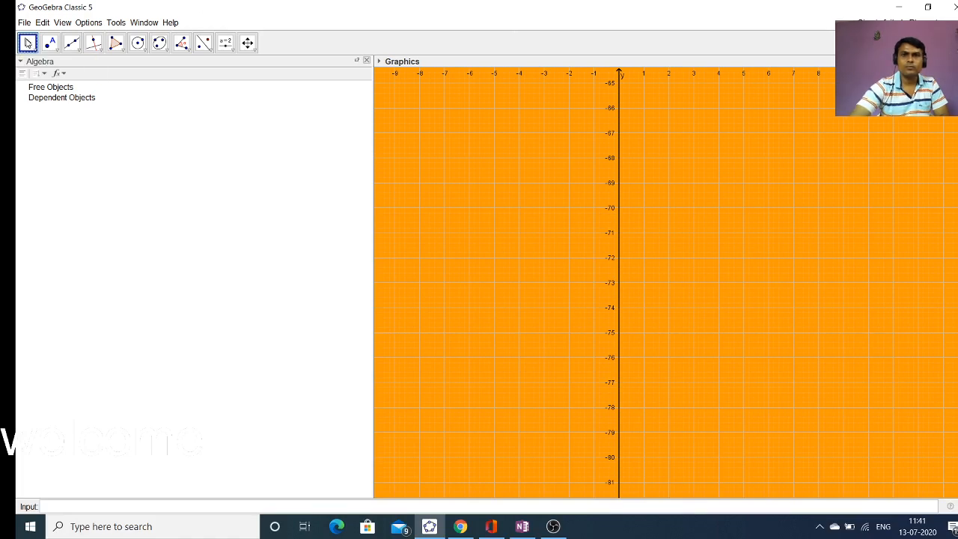
{"action": "left_click", "coordinate": [28, 42]}
{"action": "mouse_move", "coordinate": [50, 43]}
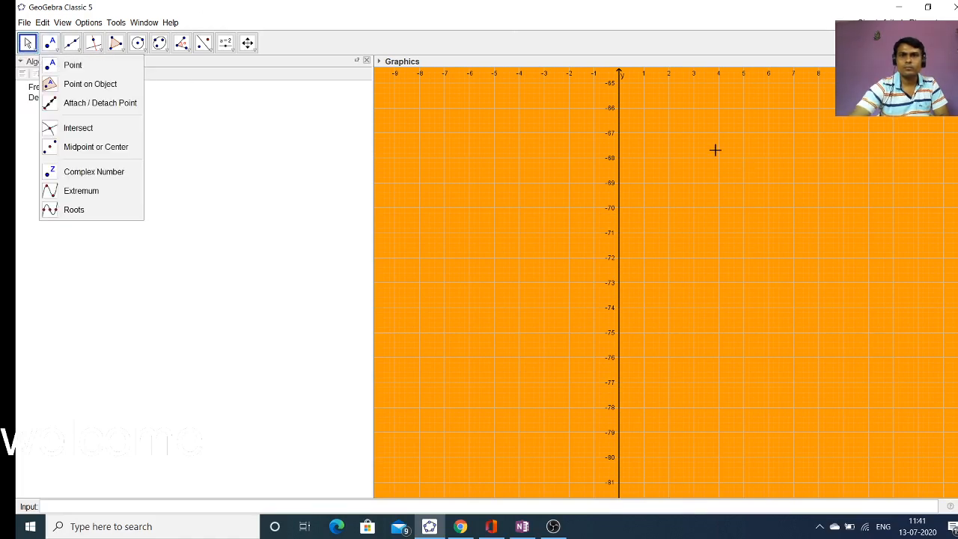
{"action": "left_click", "coordinate": [609, 134]}
{"action": "left_click_drag", "start_coordinate": [612, 132], "coordinate": [612, 422]}
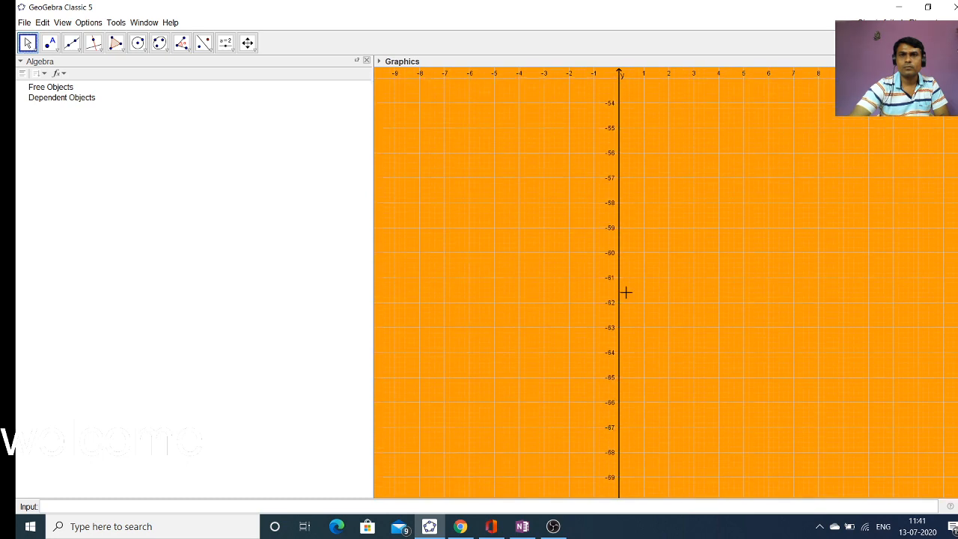
{"action": "left_click_drag", "start_coordinate": [625, 112], "coordinate": [624, 518]}
{"action": "left_click_drag", "start_coordinate": [682, 369], "coordinate": [705, 393]}
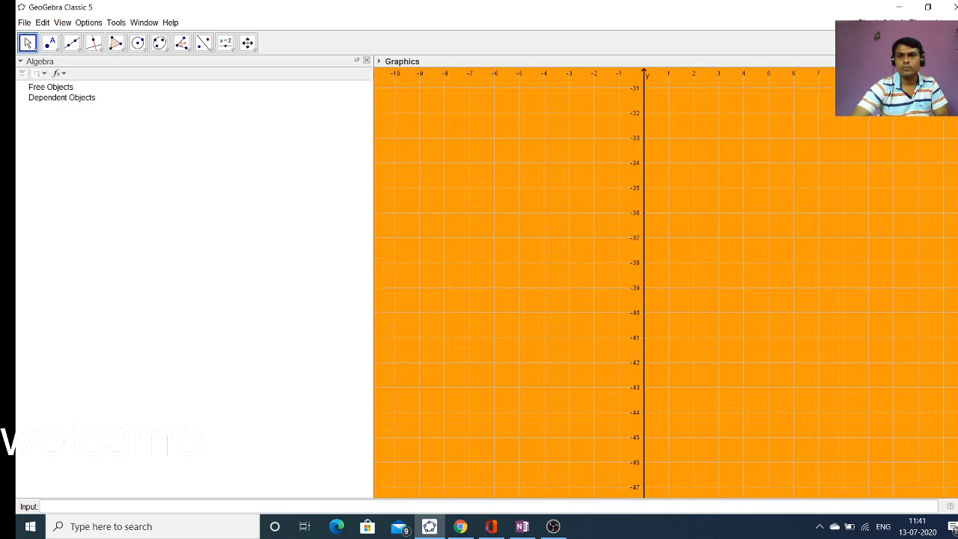
{"action": "left_click_drag", "start_coordinate": [957, 264], "coordinate": [926, 128]}
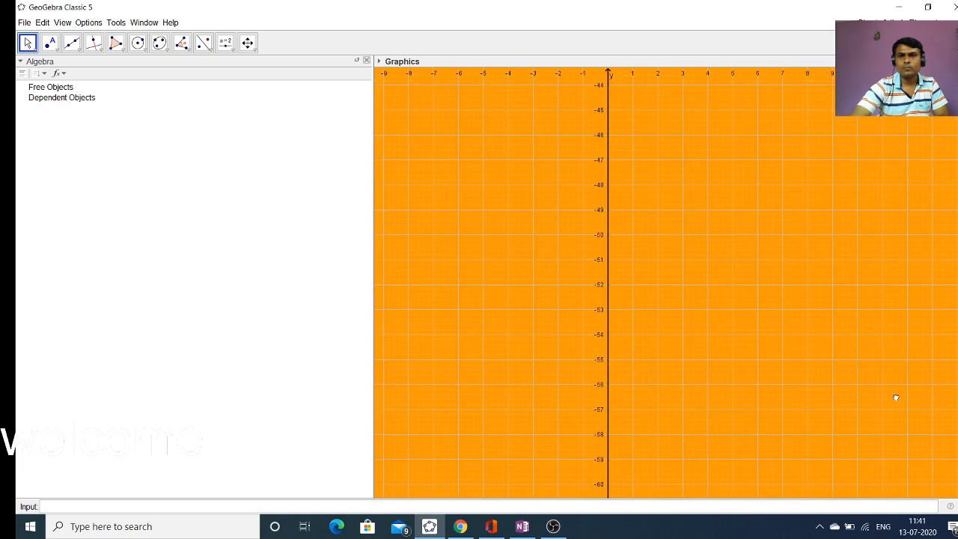
{"action": "left_click_drag", "start_coordinate": [896, 396], "coordinate": [910, 533]}
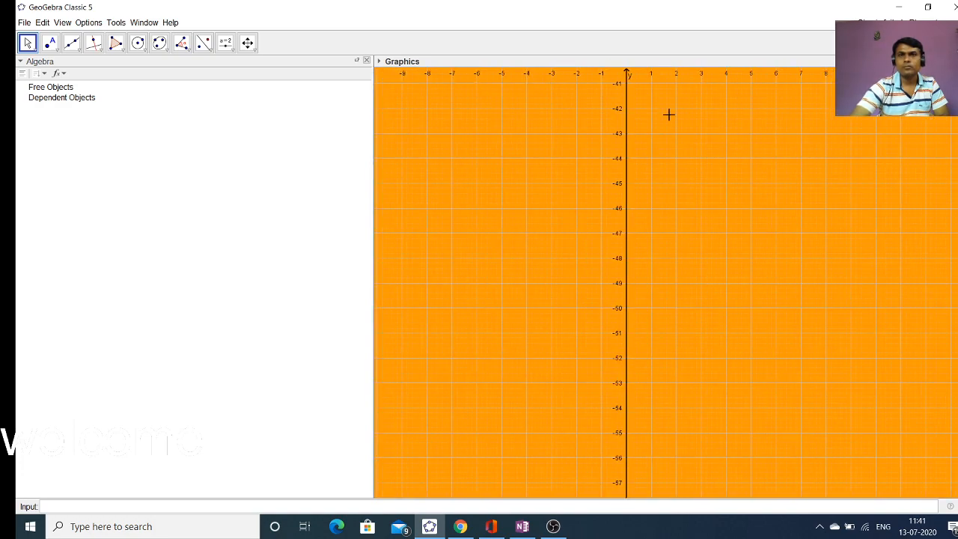
{"action": "left_click_drag", "start_coordinate": [626, 74], "coordinate": [637, 466]}
{"action": "left_click_drag", "start_coordinate": [667, 134], "coordinate": [644, 418]}
{"action": "left_click_drag", "start_coordinate": [680, 104], "coordinate": [653, 388]}
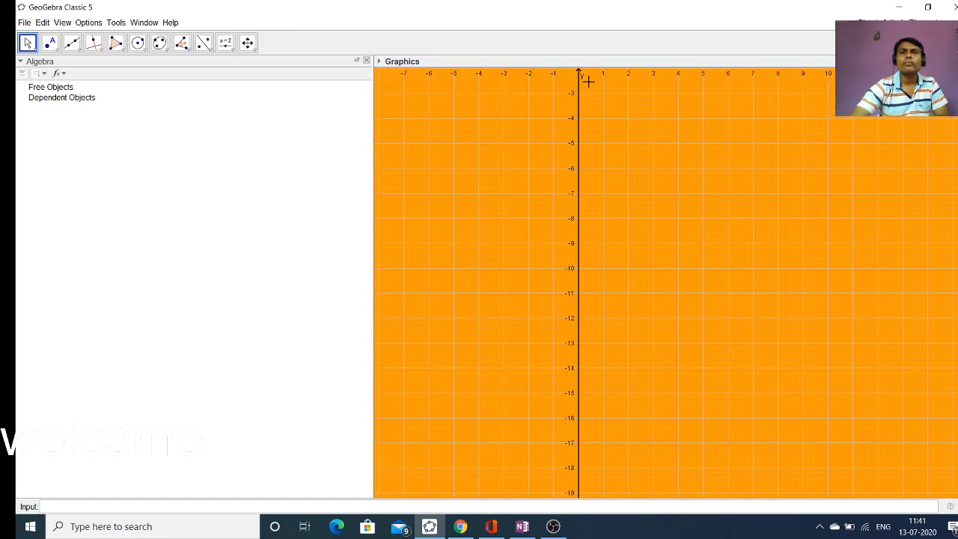
{"action": "left_click_drag", "start_coordinate": [593, 127], "coordinate": [631, 383]}
{"action": "left_click_drag", "start_coordinate": [622, 244], "coordinate": [650, 227]}
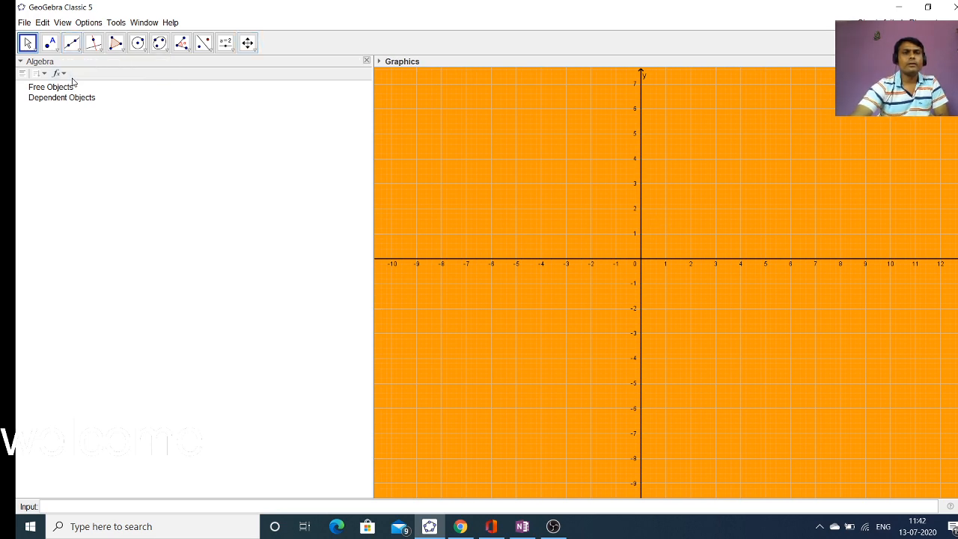
Step: Display the virtual keyboard for entering equations
{"action": "left_click", "coordinate": [63, 26]}
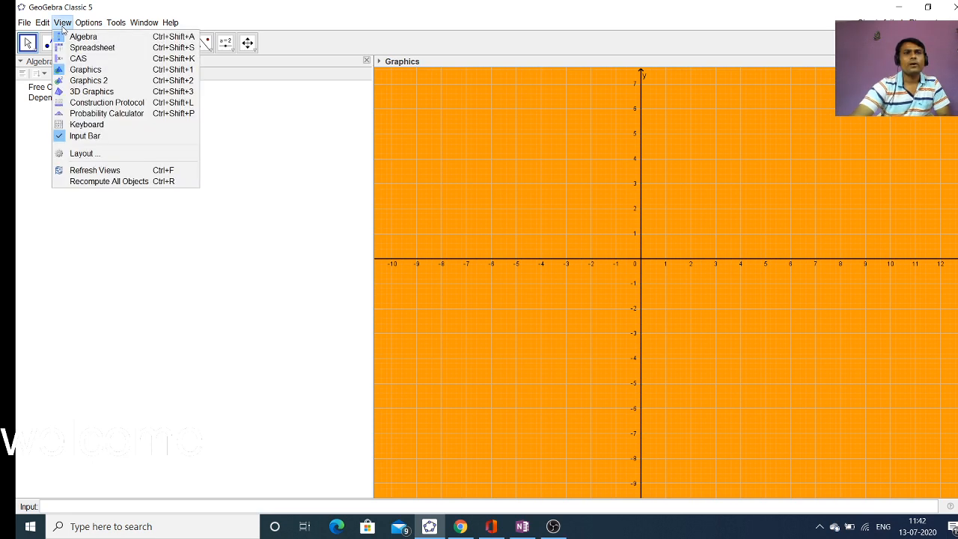
{"action": "left_click", "coordinate": [63, 24]}
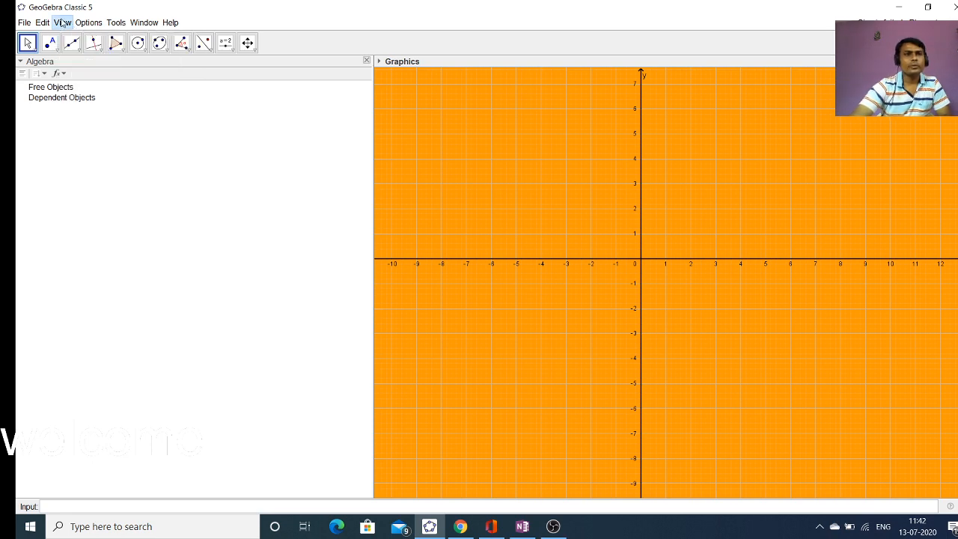
{"action": "left_click", "coordinate": [63, 24]}
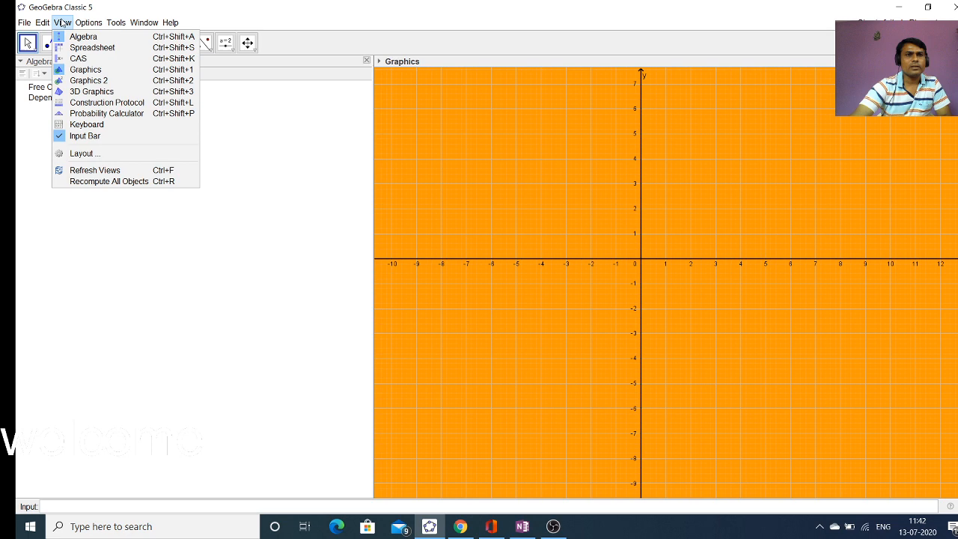
{"action": "left_click", "coordinate": [116, 127]}
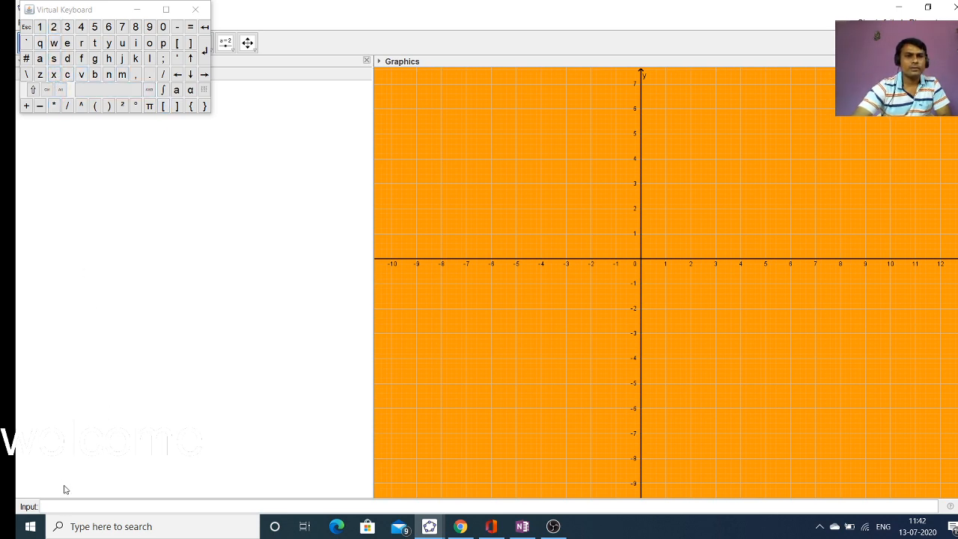
Step: Plot the line 2x+4y=6 by entering its equation in the input bar with the virtual keyboard
{"action": "left_click", "coordinate": [65, 509]}
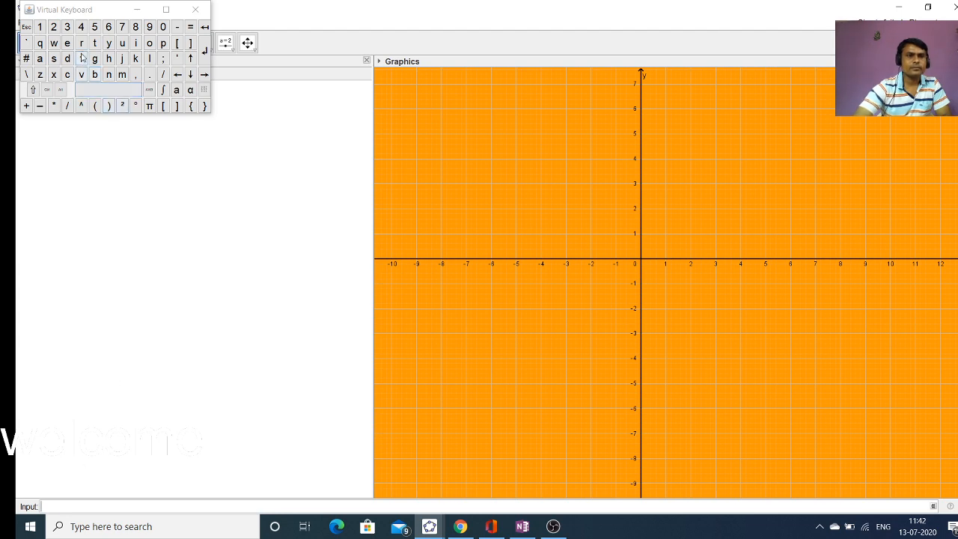
{"action": "left_click", "coordinate": [53, 26]}
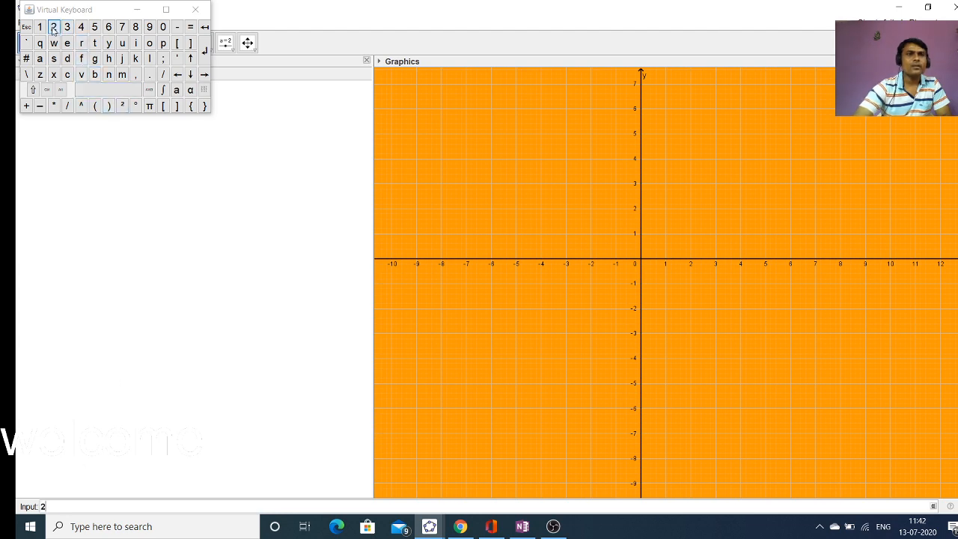
{"action": "left_click", "coordinate": [53, 75]}
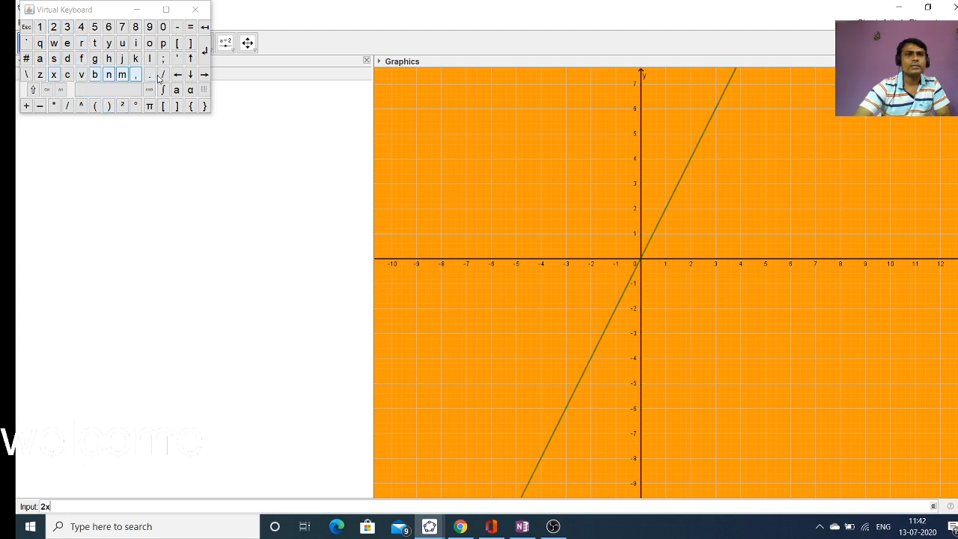
{"action": "left_click", "coordinate": [26, 106]}
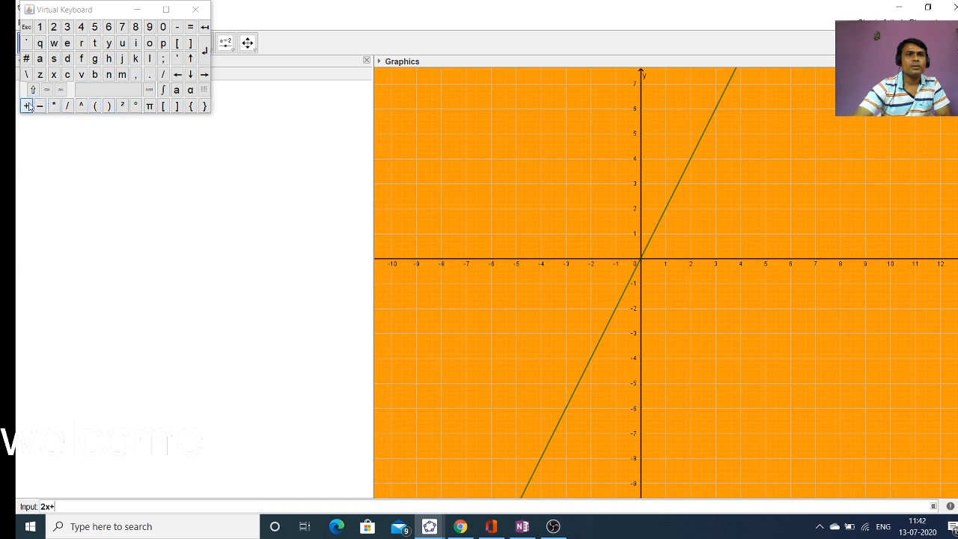
{"action": "left_click", "coordinate": [81, 27]}
{"action": "left_click", "coordinate": [109, 42]}
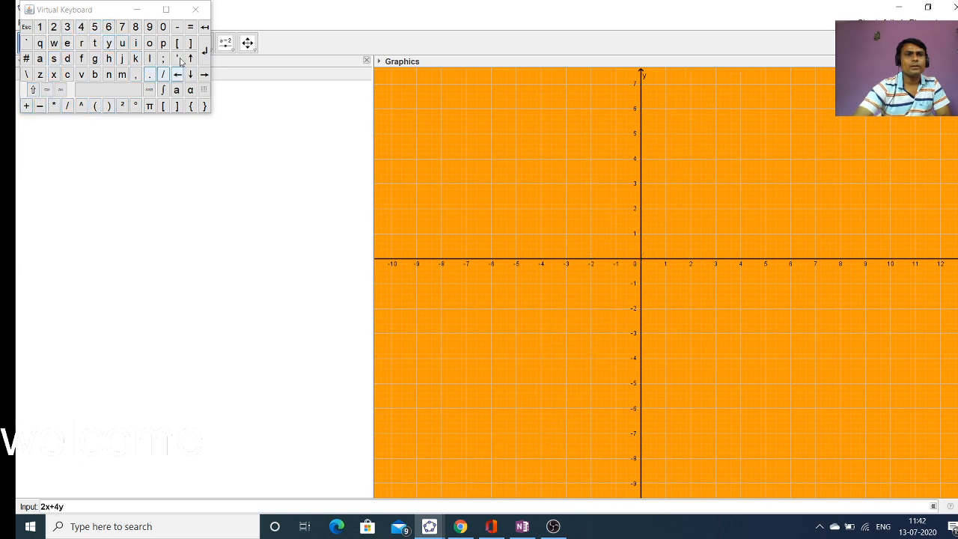
{"action": "left_click", "coordinate": [190, 27]}
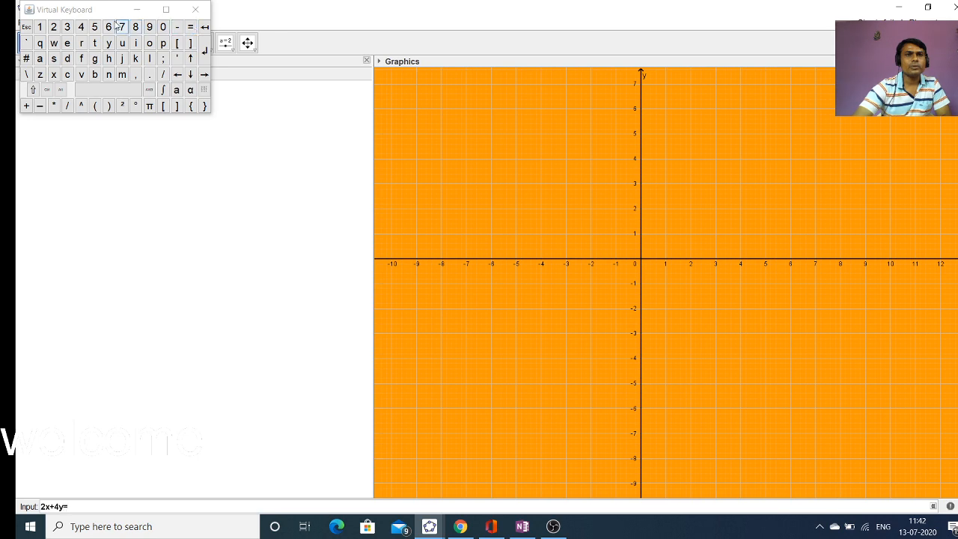
{"action": "left_click", "coordinate": [110, 26]}
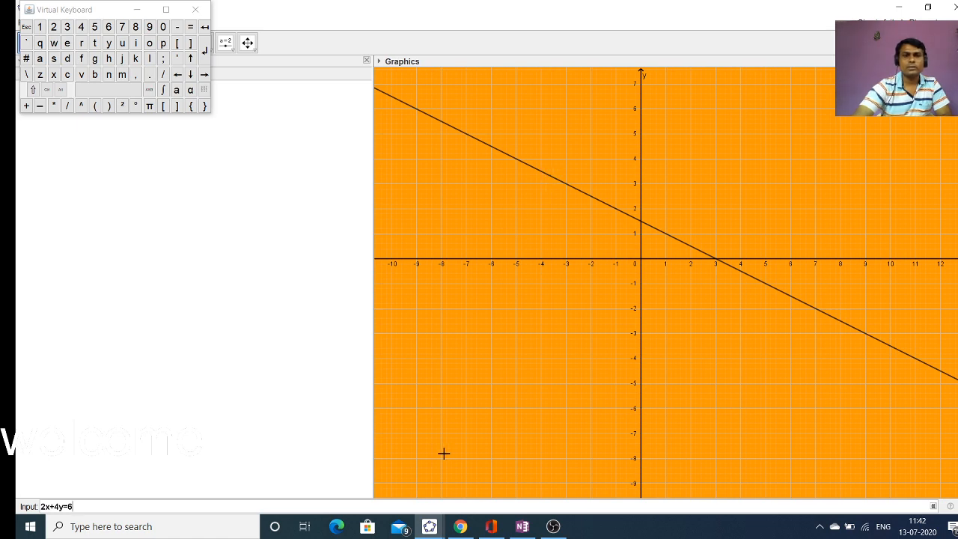
{"action": "key", "text": "Return"}
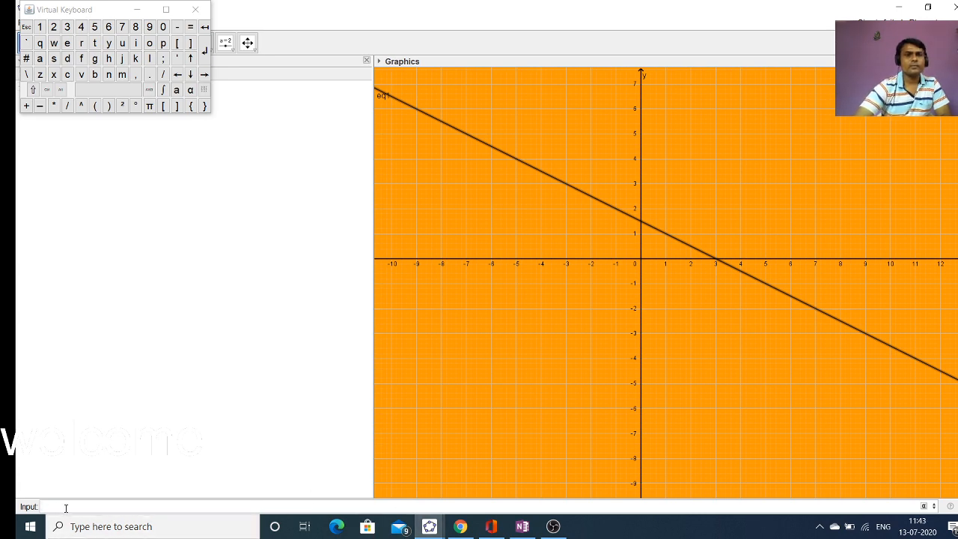
Step: Plot the line x+y=4 by entering its equation in the input bar with the virtual keyboard
{"action": "left_click", "coordinate": [54, 76]}
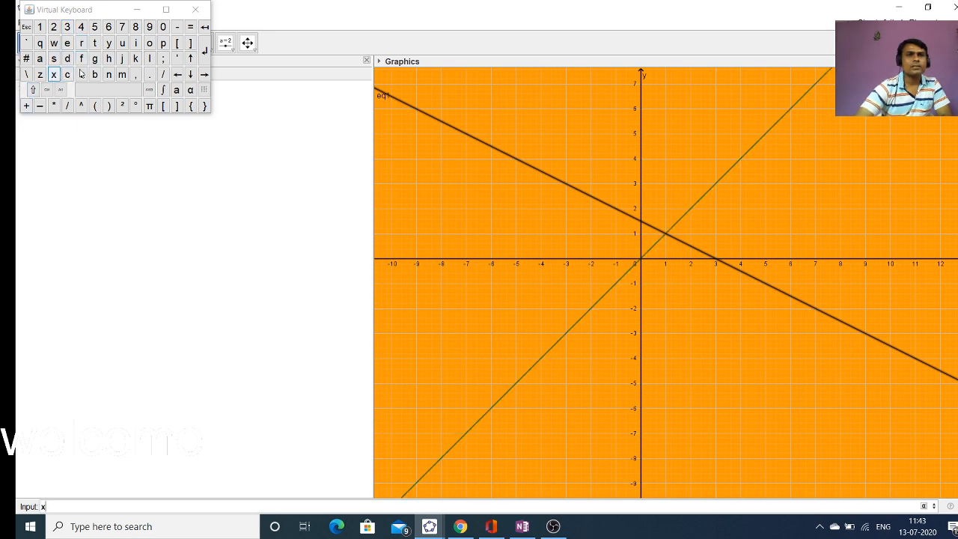
{"action": "left_click", "coordinate": [26, 106]}
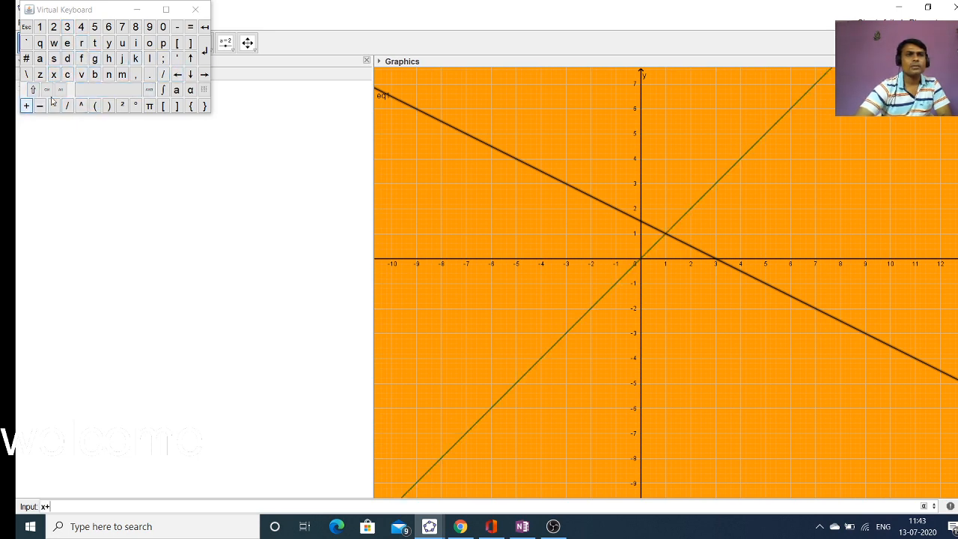
{"action": "left_click", "coordinate": [108, 44]}
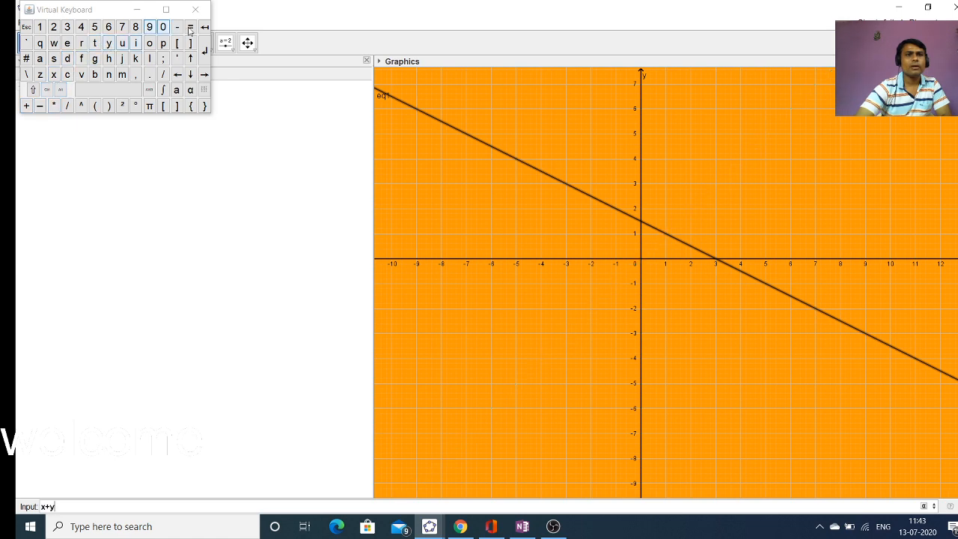
{"action": "left_click", "coordinate": [191, 28]}
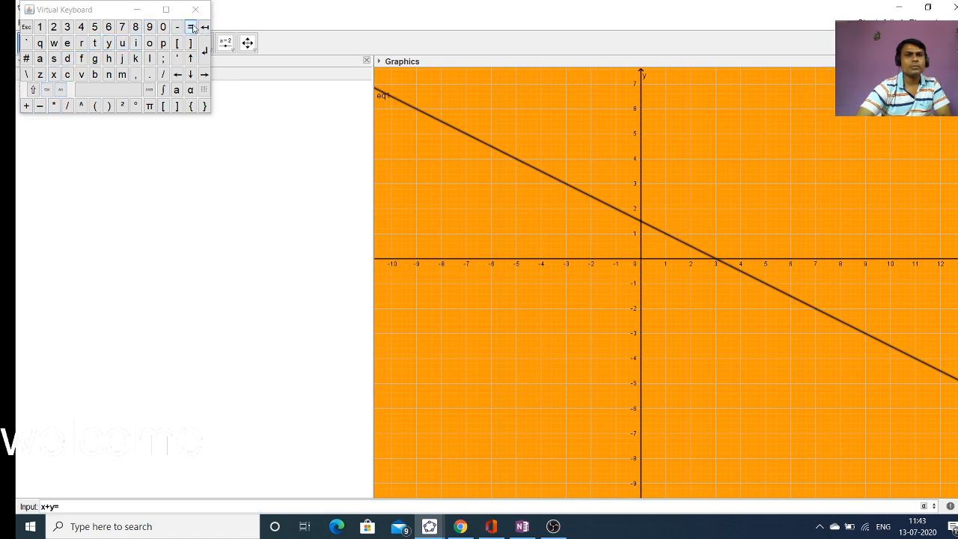
{"action": "left_click", "coordinate": [82, 28]}
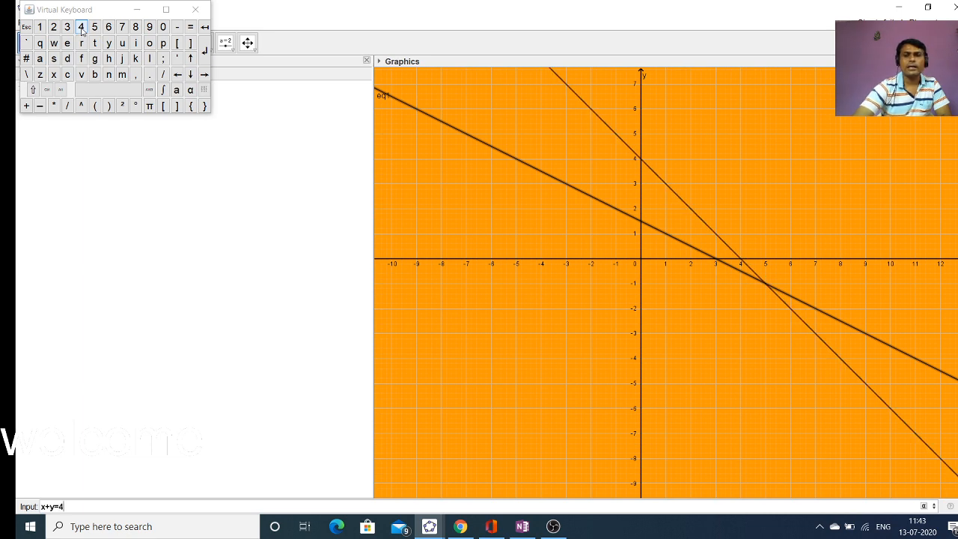
{"action": "key", "text": "Return"}
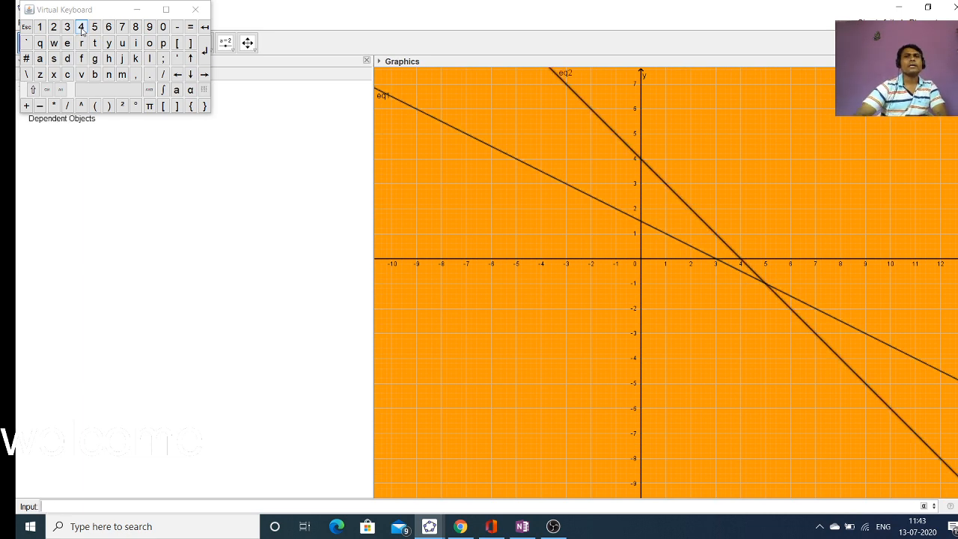
Step: Mark the intersection of the lines x+2y=3 and x+y=4 with the Point tool
{"action": "left_click", "coordinate": [270, 269]}
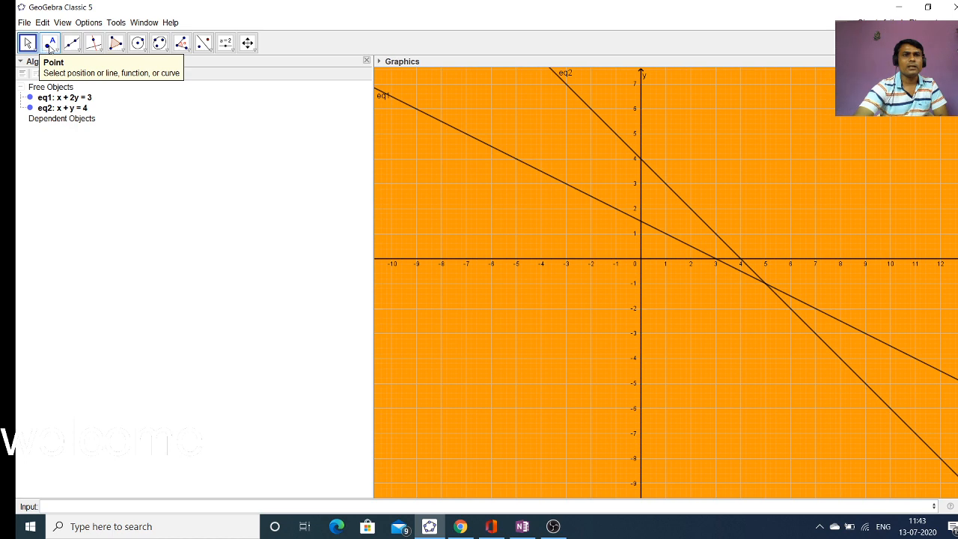
{"action": "left_click", "coordinate": [50, 46]}
{"action": "left_click", "coordinate": [76, 49]}
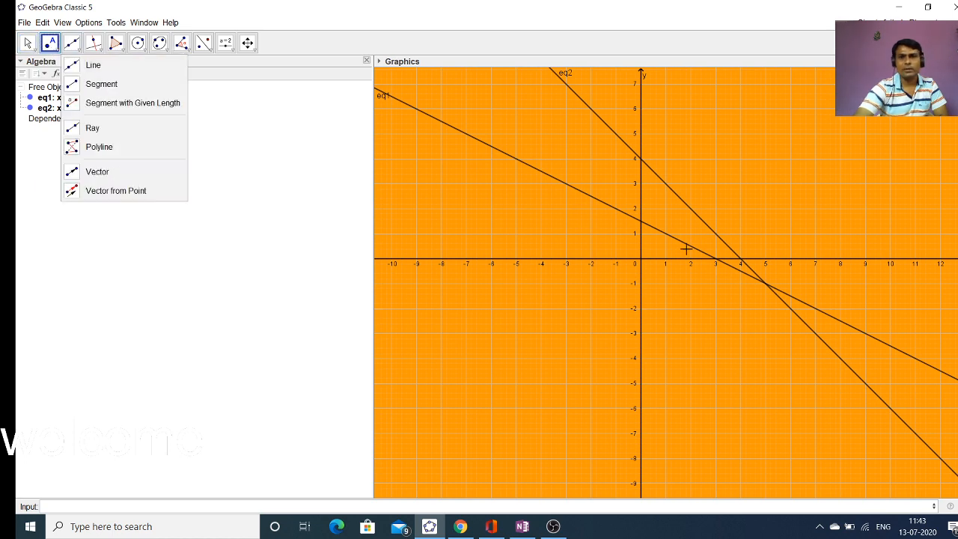
{"action": "left_click", "coordinate": [766, 286]}
{"action": "left_click", "coordinate": [765, 283]}
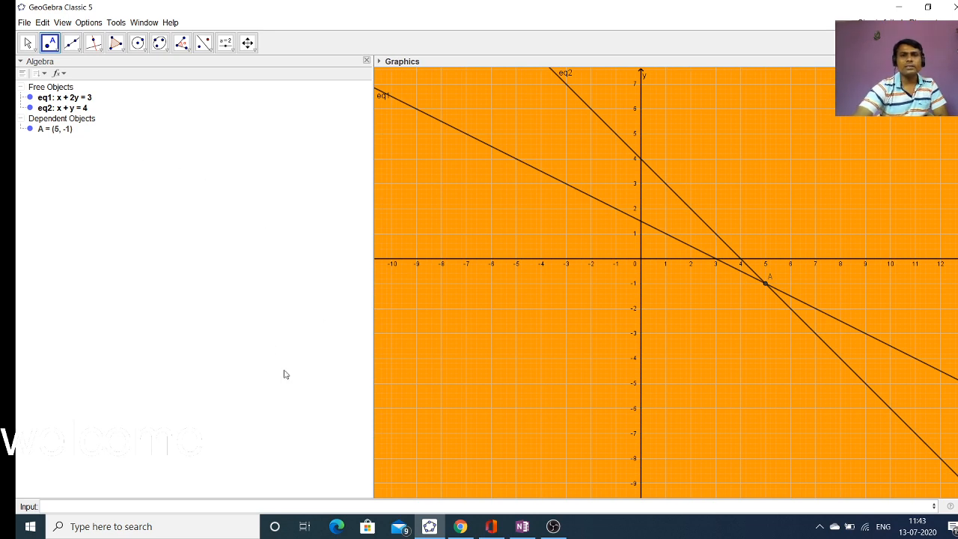
Step: Hide both plotted lines and their intersection point, and redisplay only the line x+2y=3
{"action": "left_click", "coordinate": [30, 97]}
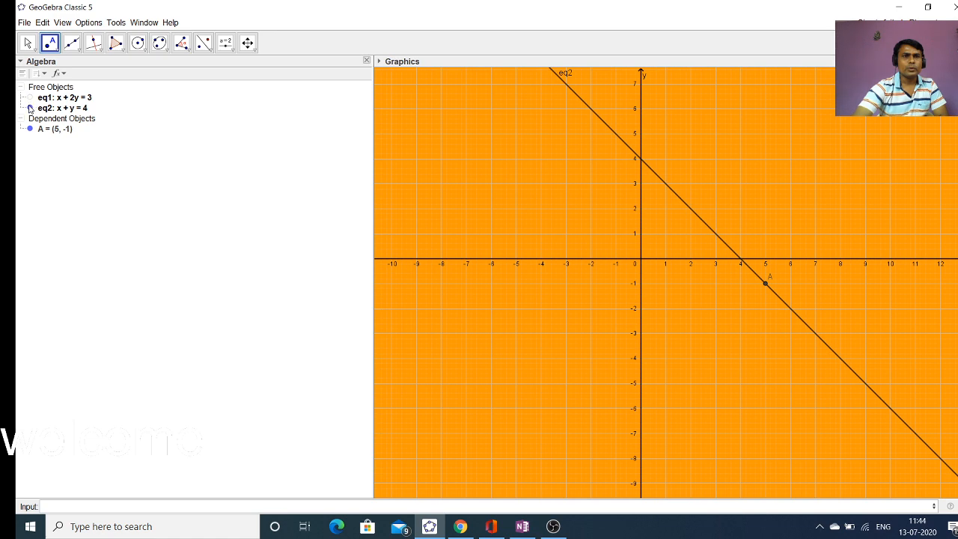
{"action": "left_click", "coordinate": [30, 108]}
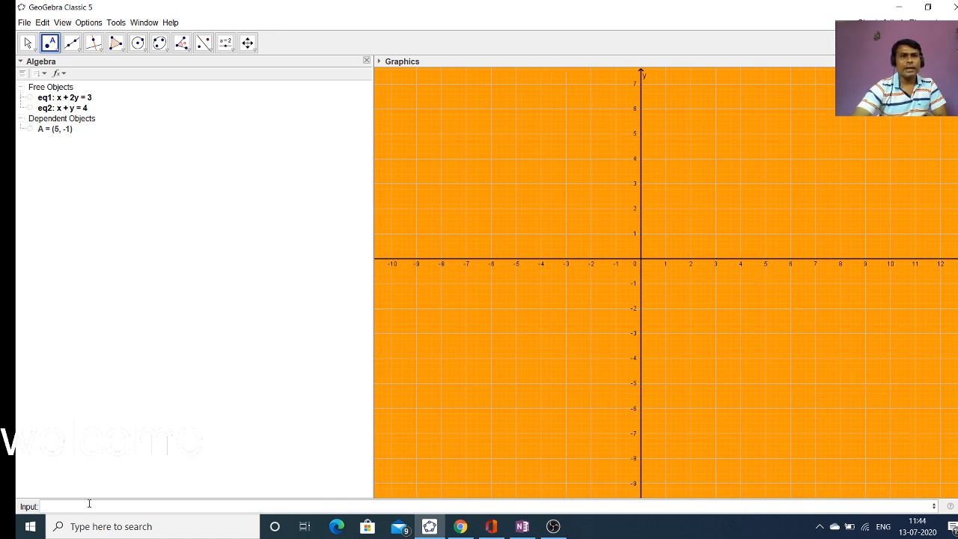
{"action": "left_click", "coordinate": [30, 98]}
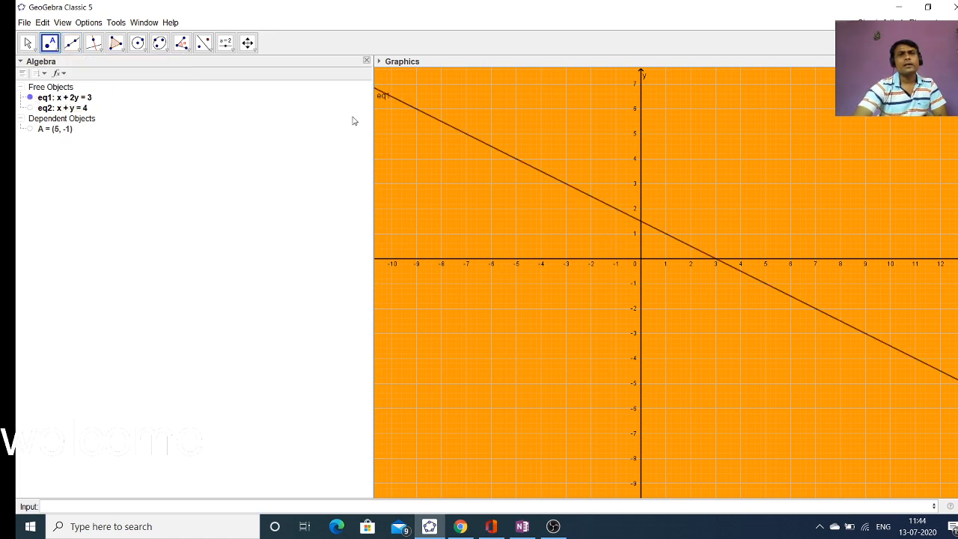
Step: Try to construct a parallel to x+2y=3 with the Parallel Line tool, using a point on the line and one at (3, 3)
{"action": "left_click", "coordinate": [91, 46]}
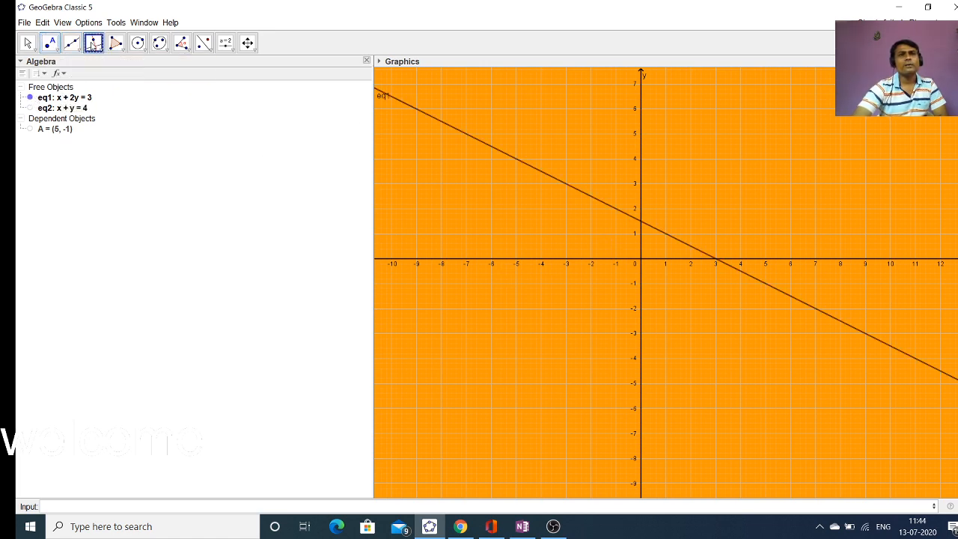
{"action": "left_click", "coordinate": [92, 47]}
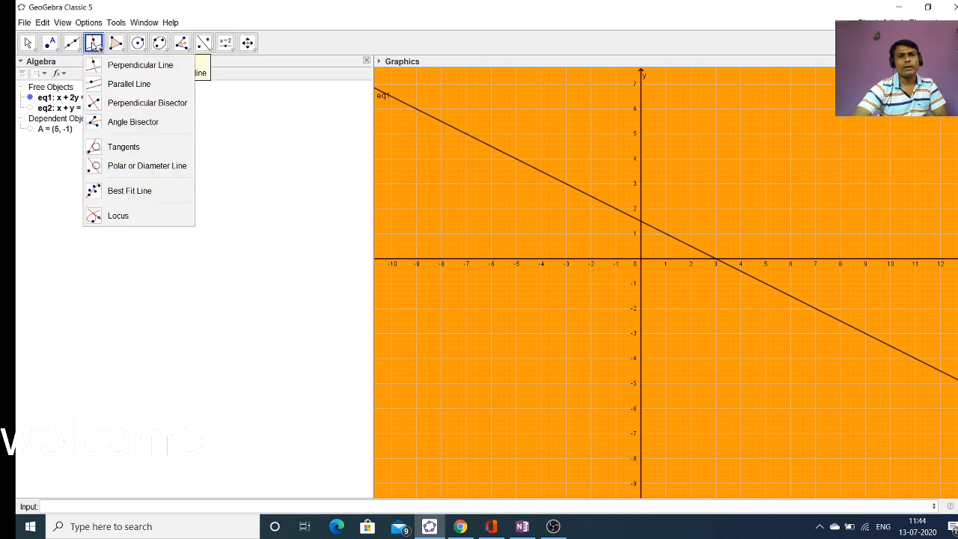
{"action": "left_click", "coordinate": [145, 86]}
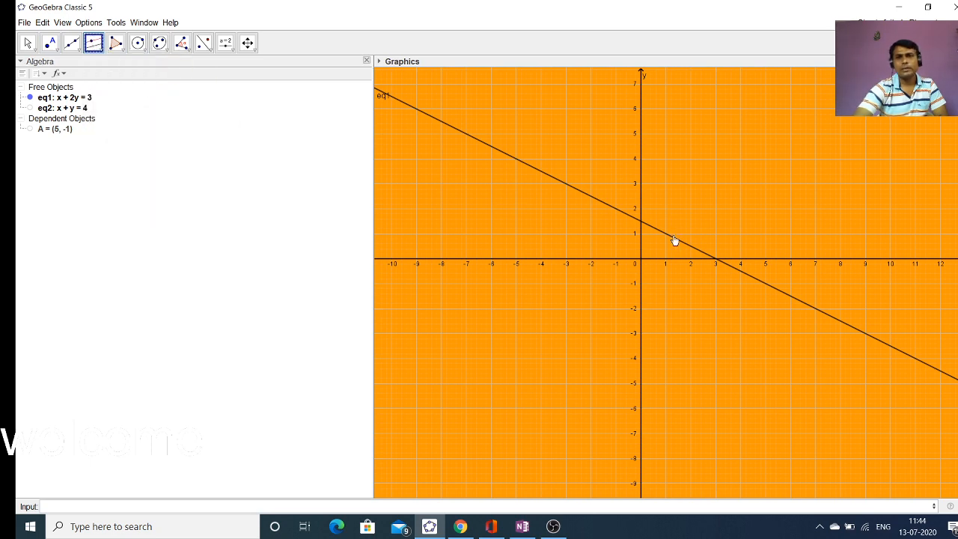
{"action": "left_click", "coordinate": [673, 236]}
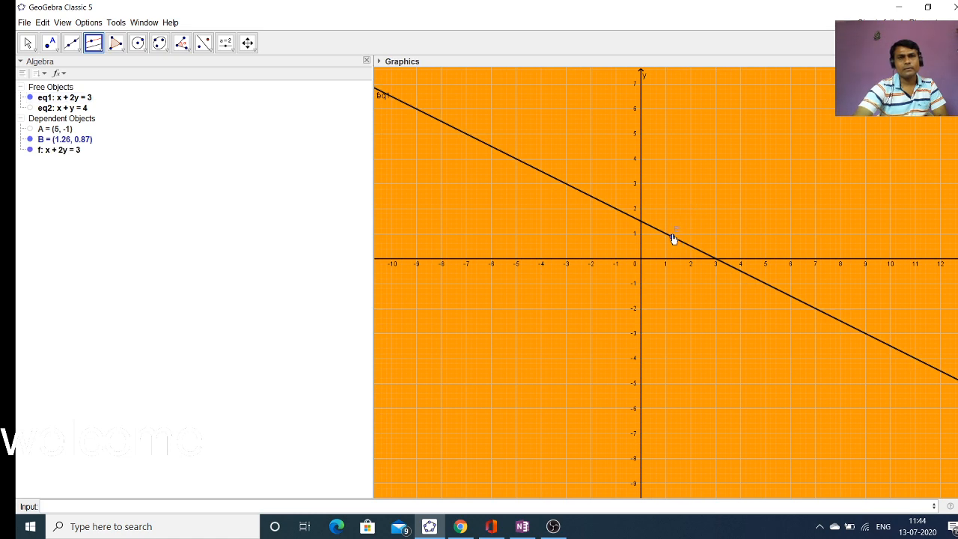
{"action": "left_click", "coordinate": [715, 184]}
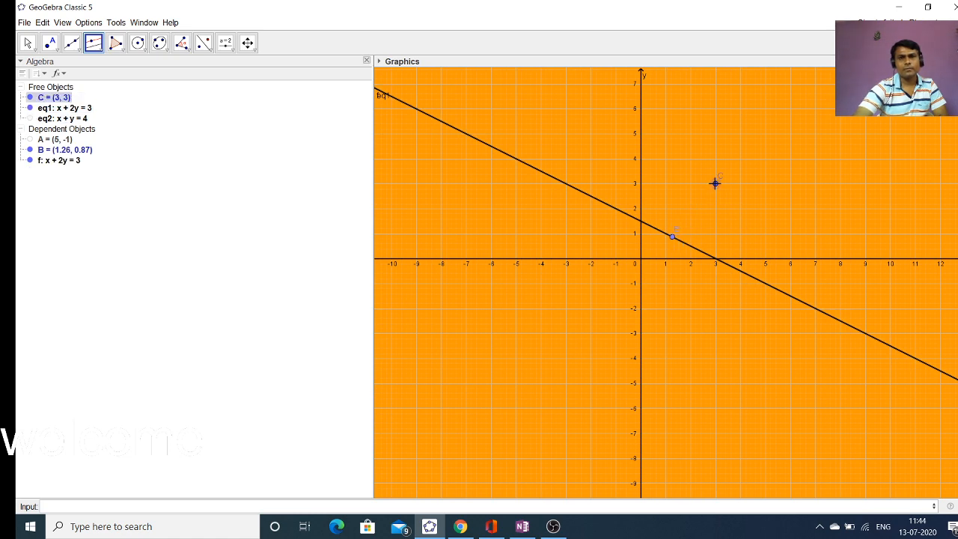
{"action": "double_click", "coordinate": [715, 184]}
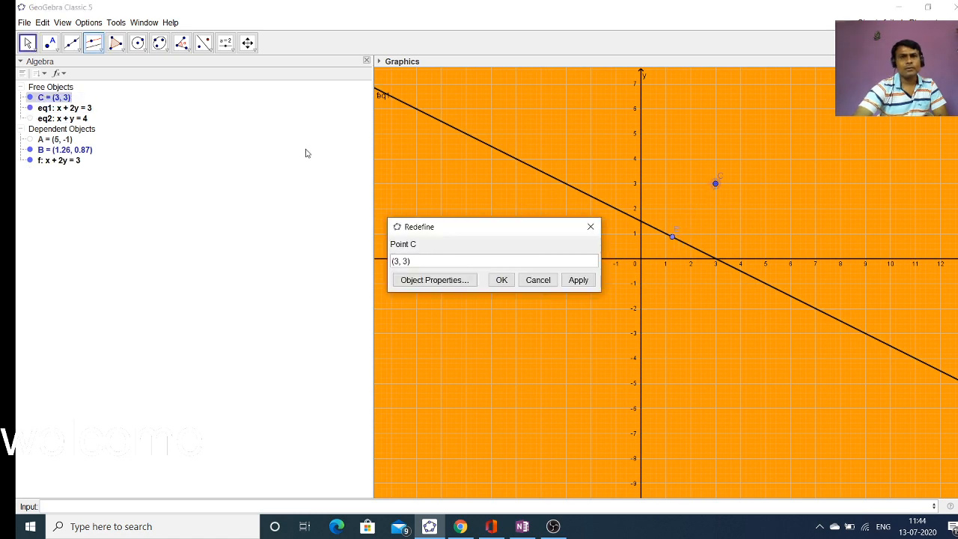
{"action": "left_click", "coordinate": [537, 280]}
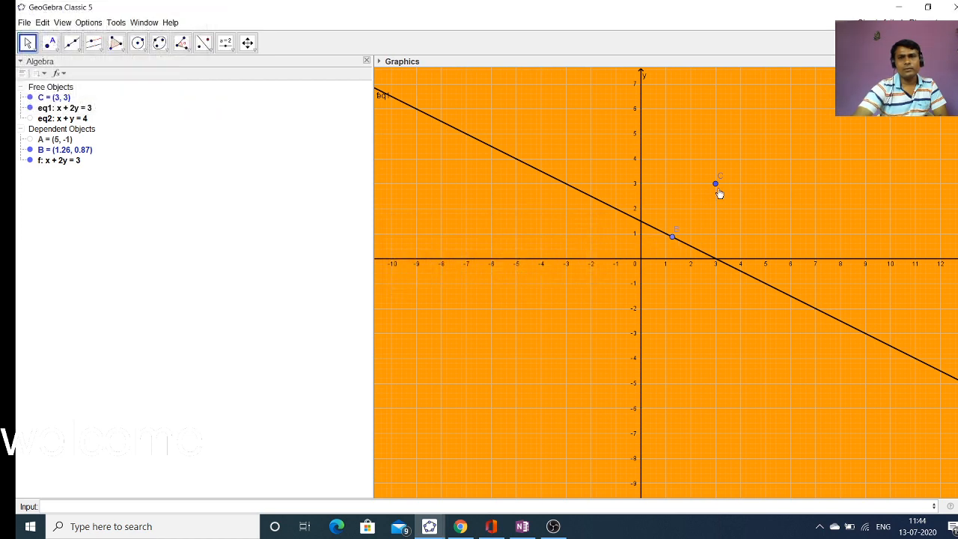
Step: Delete the free point at (3, 3) and the point on the line x+2y=3
{"action": "right_click", "coordinate": [717, 186]}
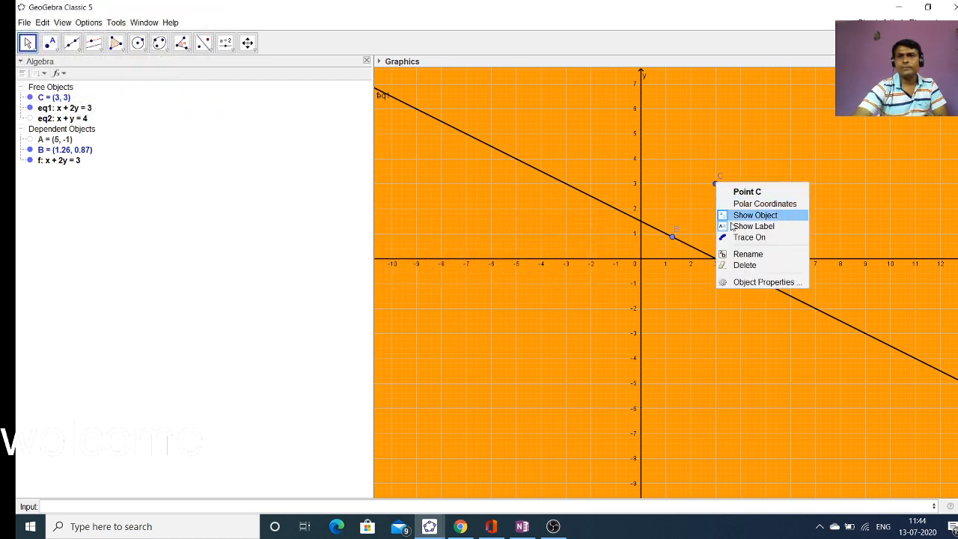
{"action": "left_click", "coordinate": [745, 267]}
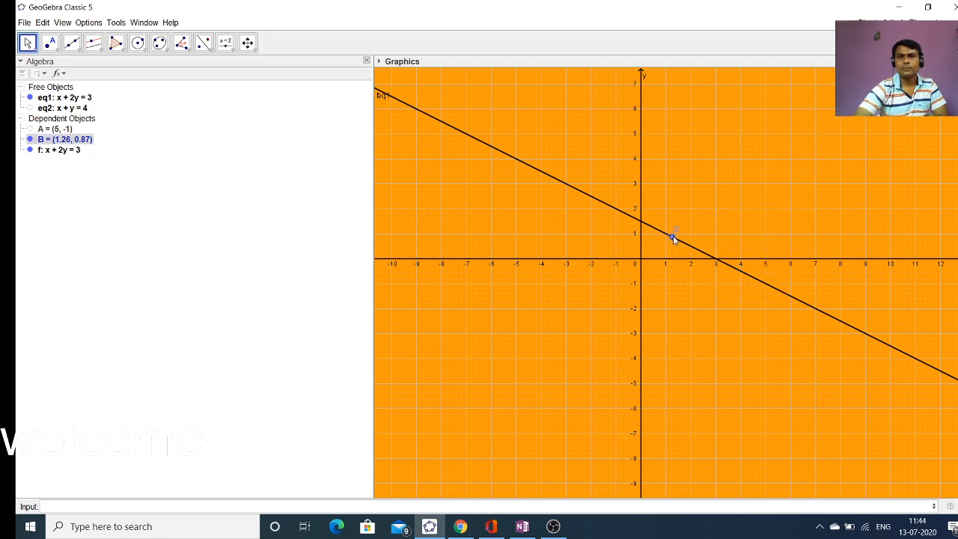
{"action": "right_click", "coordinate": [673, 239]}
{"action": "left_click", "coordinate": [703, 331]}
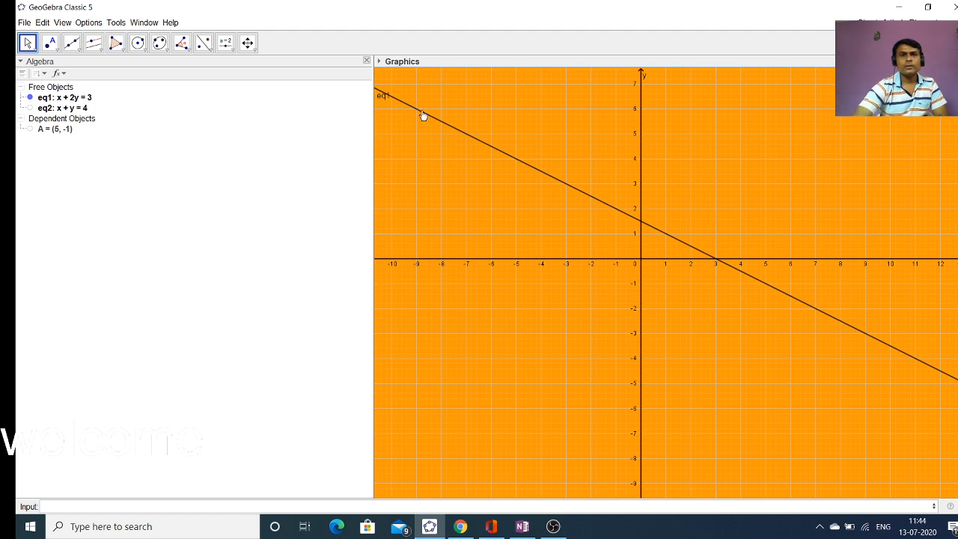
Step: Place a point above the line x+2y=3 at about (4.22, 3) using the Parallel Line tool
{"action": "left_click", "coordinate": [695, 253]}
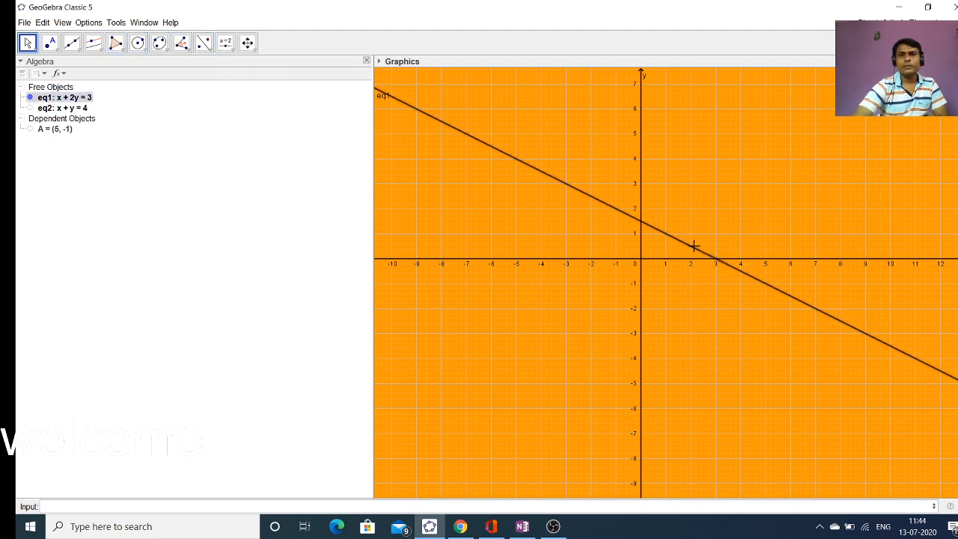
{"action": "left_click", "coordinate": [88, 47]}
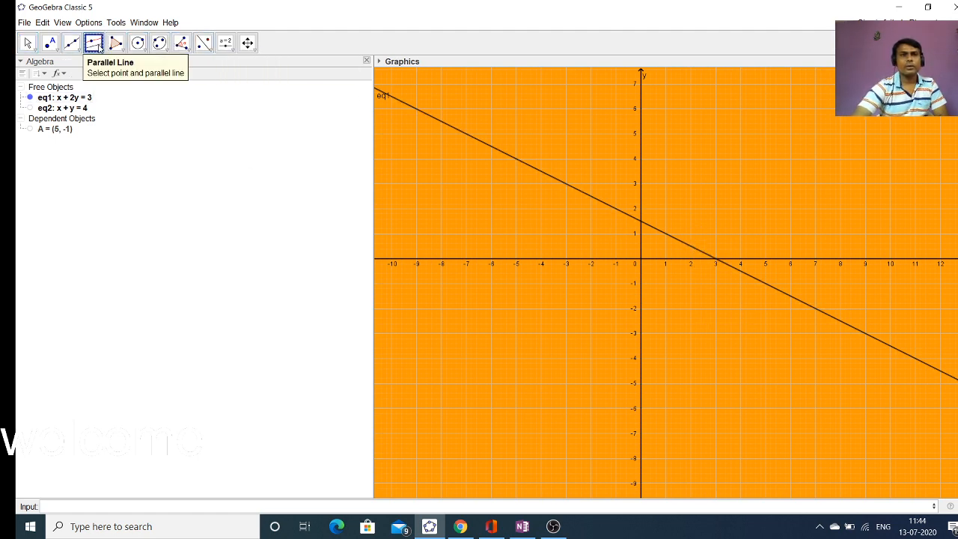
{"action": "left_click", "coordinate": [95, 45]}
{"action": "left_click", "coordinate": [121, 87]}
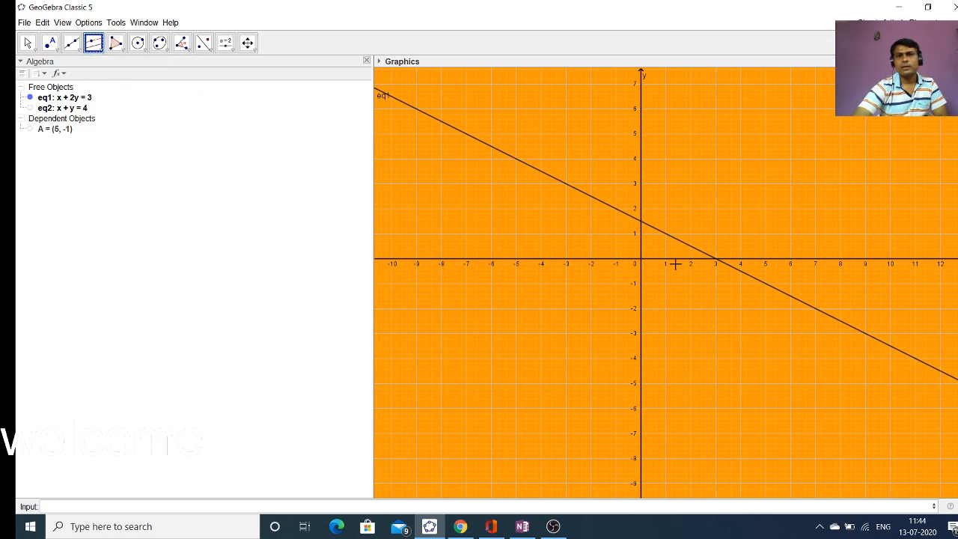
{"action": "double_click", "coordinate": [746, 183]}
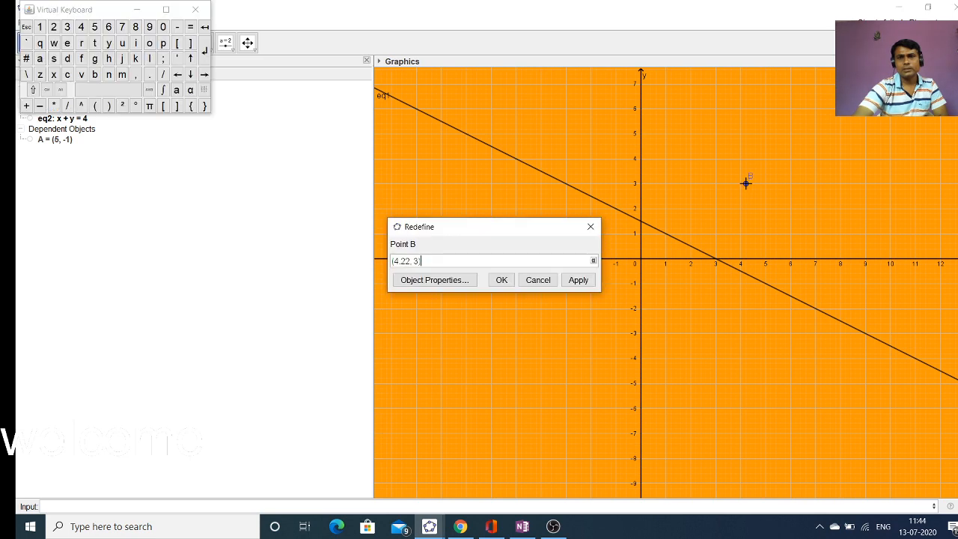
{"action": "left_click", "coordinate": [537, 280]}
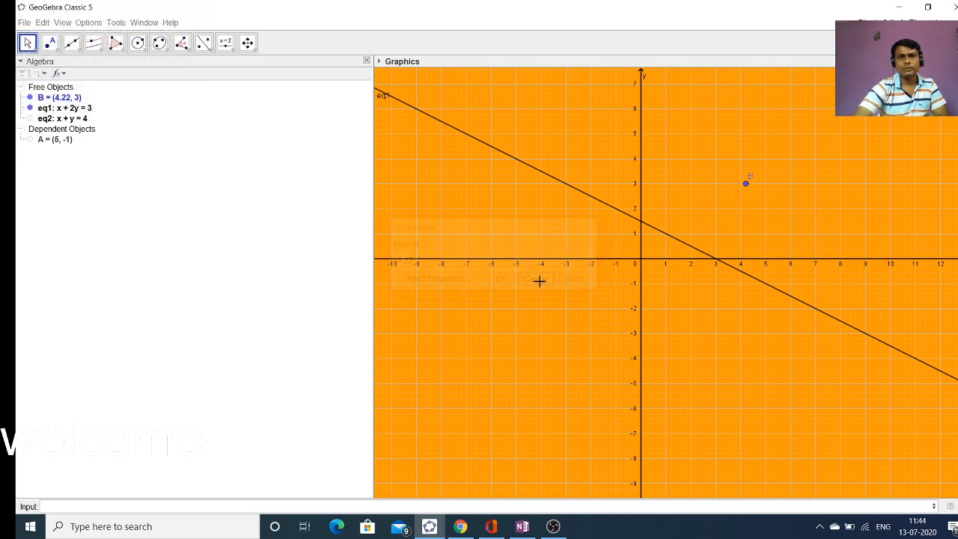
Step: Draw a line parallel to x+2y=3 through a new point at about (-1.12, 5.5)
{"action": "left_click", "coordinate": [93, 42]}
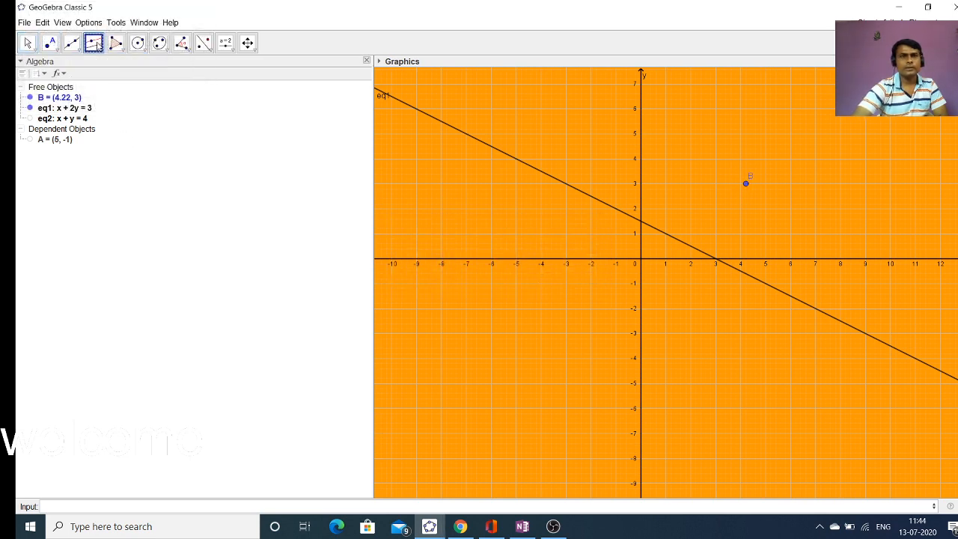
{"action": "left_click", "coordinate": [524, 163]}
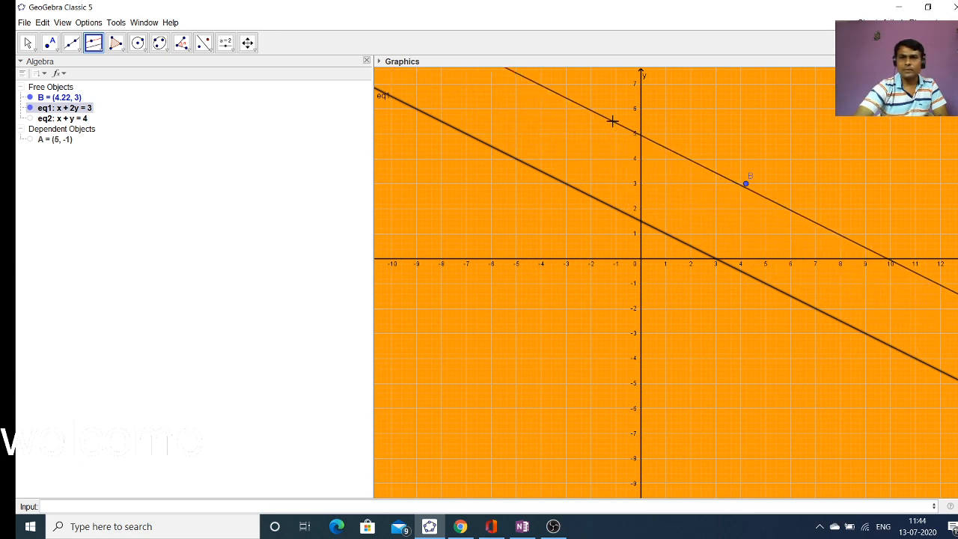
{"action": "left_click", "coordinate": [613, 121]}
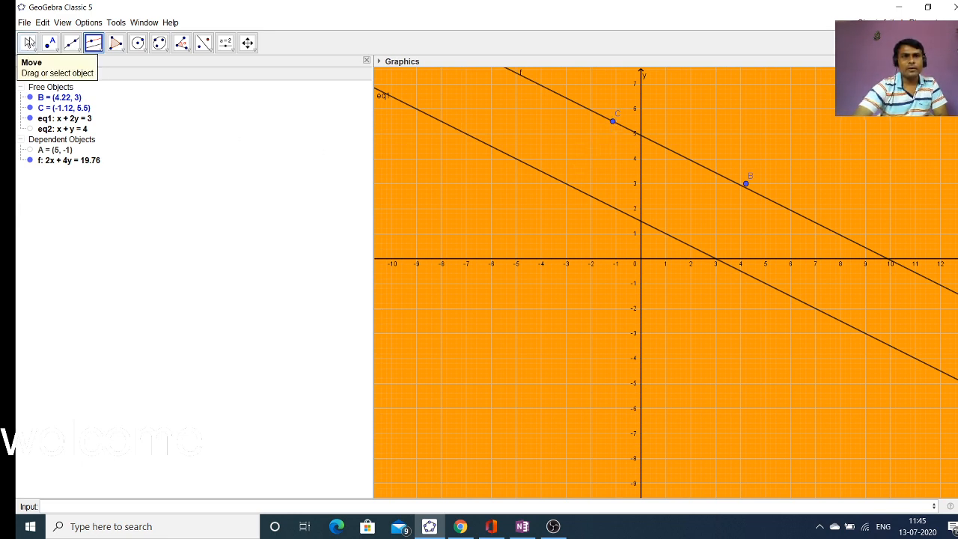
Step: Try to move the line parallel to x+2y=3 by the line itself with the Move tool
{"action": "left_click", "coordinate": [29, 42]}
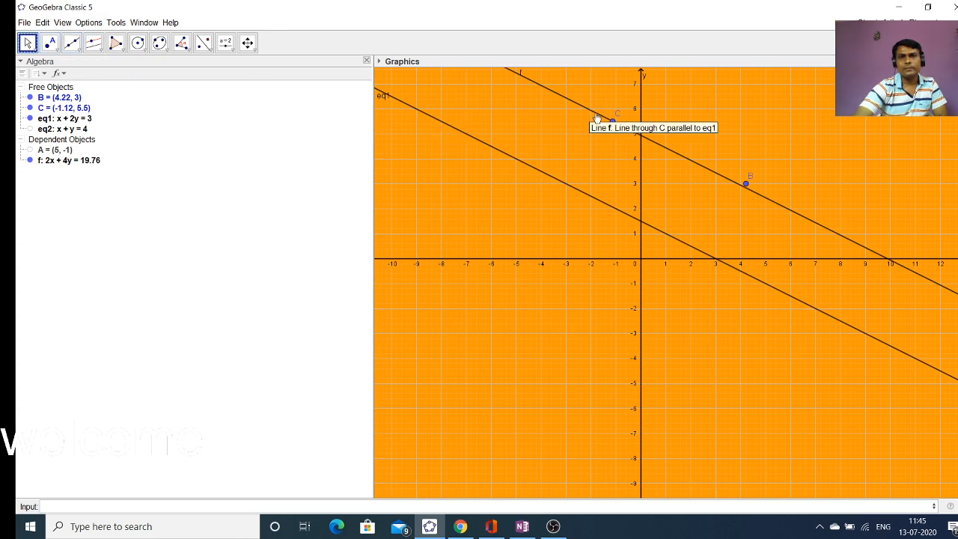
{"action": "left_click_drag", "start_coordinate": [596, 111], "coordinate": [602, 185]}
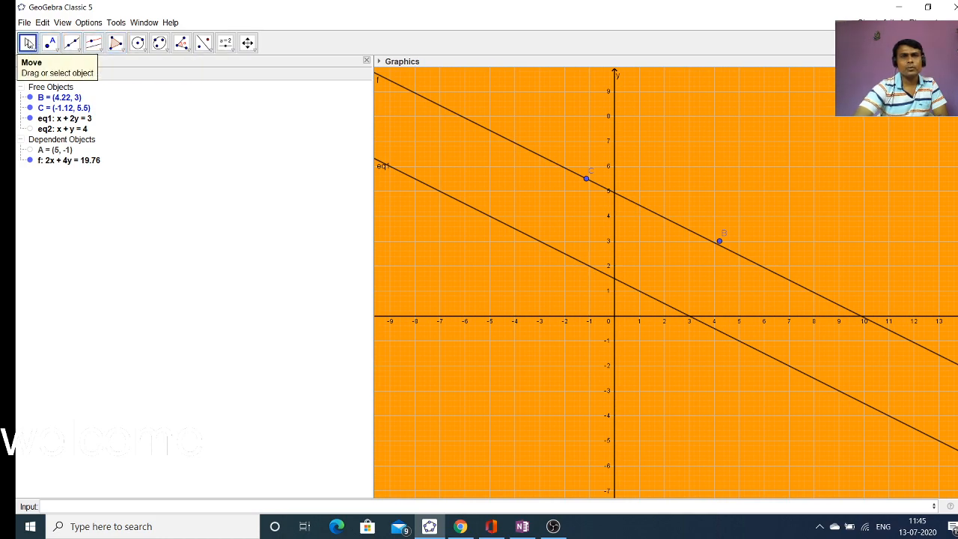
{"action": "left_click", "coordinate": [71, 43]}
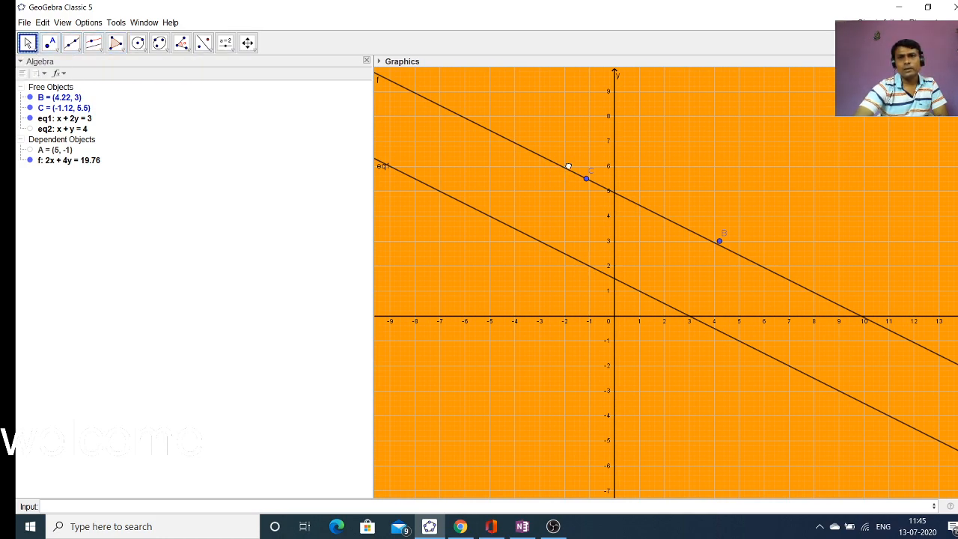
{"action": "left_click_drag", "start_coordinate": [569, 166], "coordinate": [589, 214]}
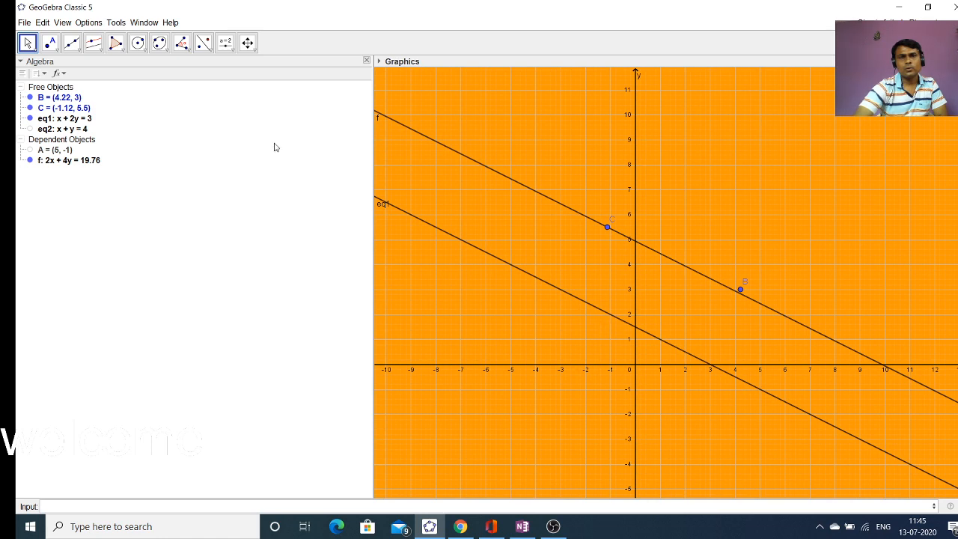
{"action": "left_click", "coordinate": [584, 302]}
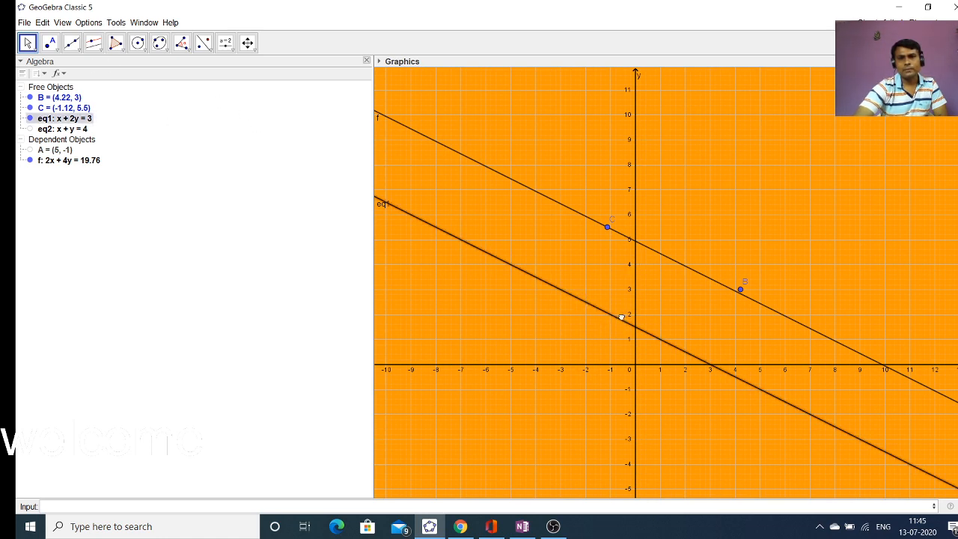
{"action": "left_click", "coordinate": [622, 319]}
{"action": "left_click", "coordinate": [622, 324]}
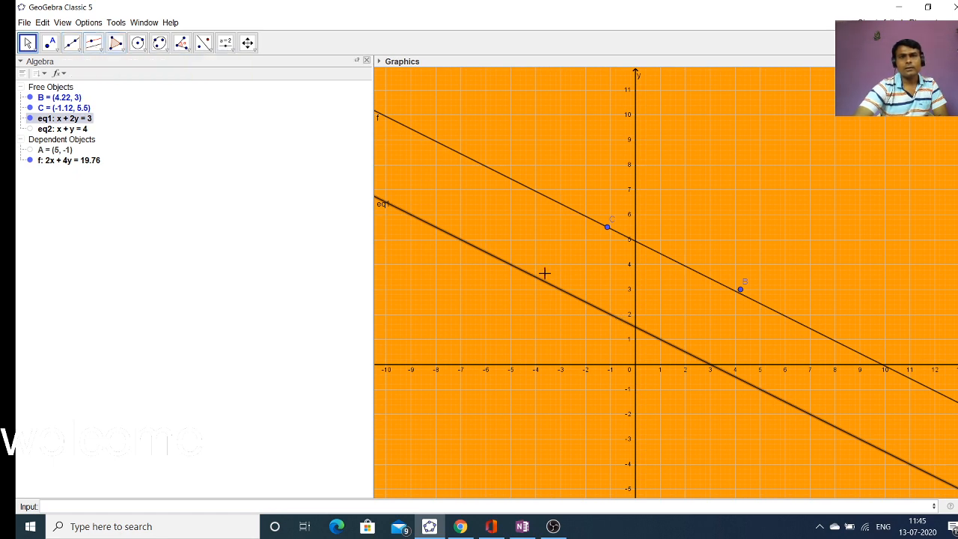
{"action": "left_click", "coordinate": [622, 290]}
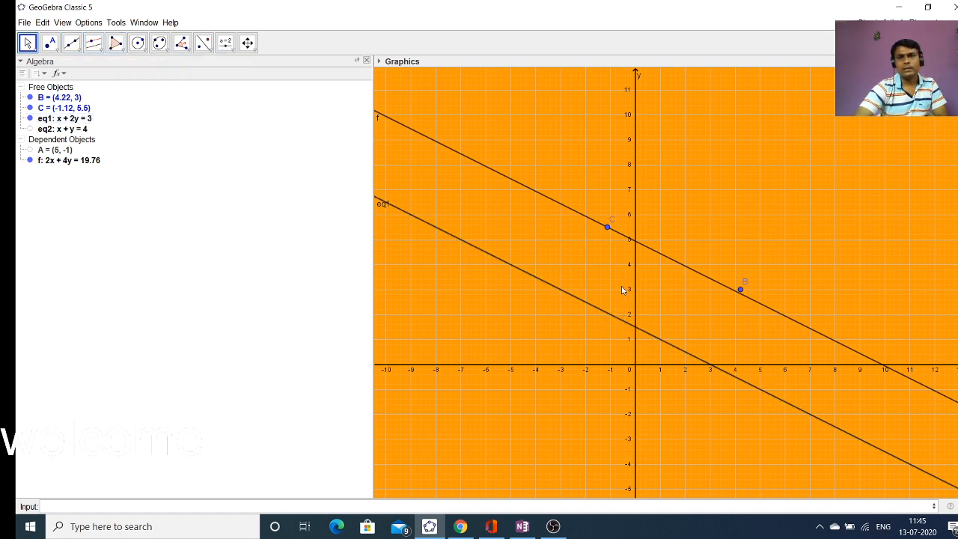
{"action": "left_click", "coordinate": [650, 253]}
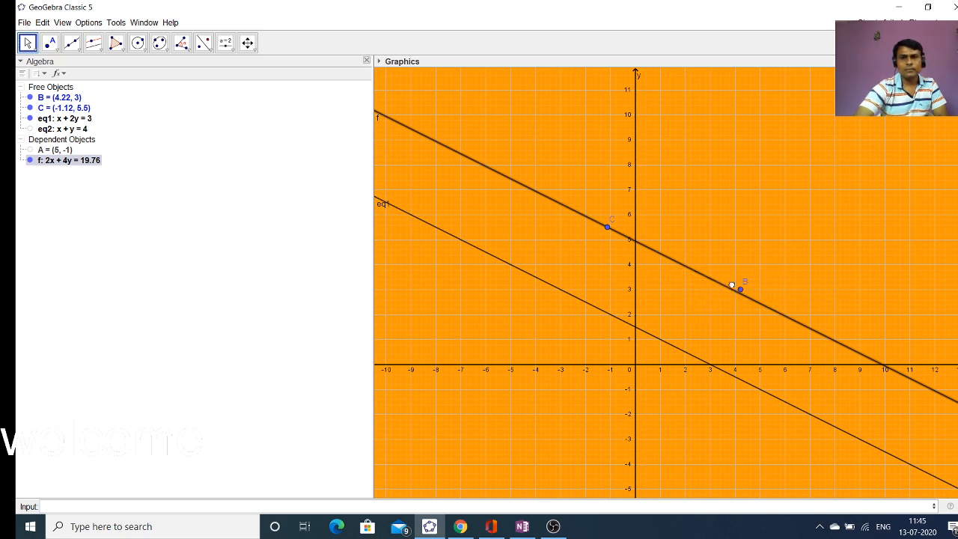
{"action": "left_click_drag", "start_coordinate": [736, 285], "coordinate": [764, 240]}
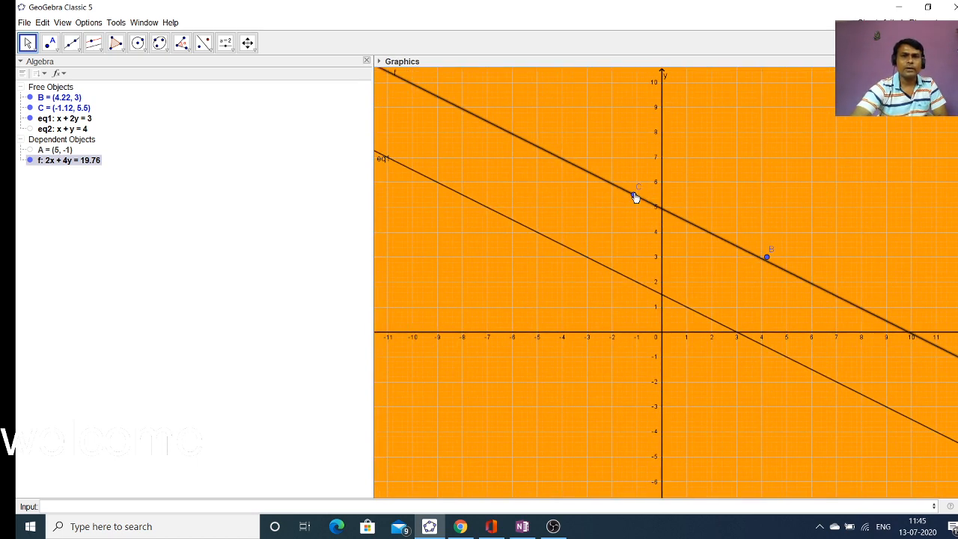
Step: Shift the line parallel to x+2y=3 by moving its defining point C to about (6.9, 3.8)
{"action": "left_click_drag", "start_coordinate": [634, 197], "coordinate": [693, 188]}
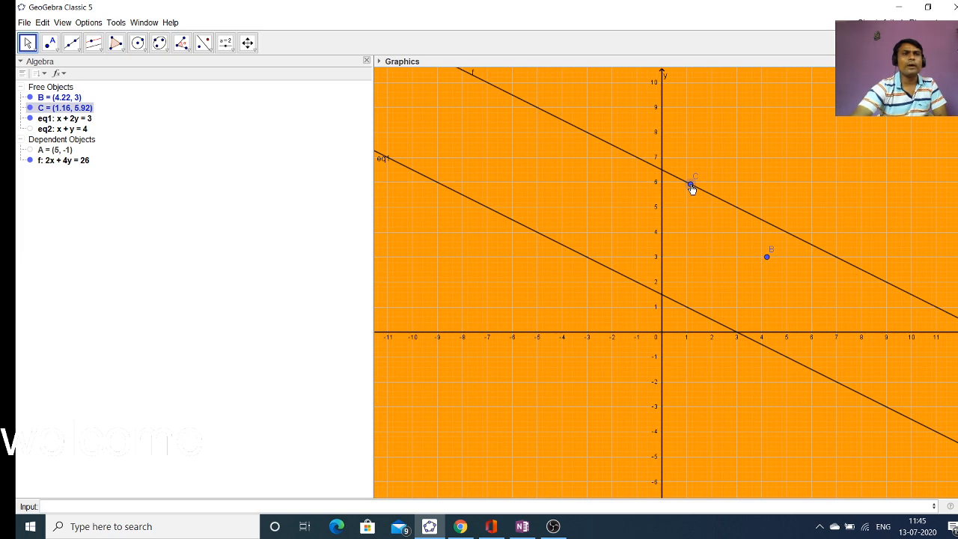
{"action": "left_click_drag", "start_coordinate": [692, 188], "coordinate": [814, 205]}
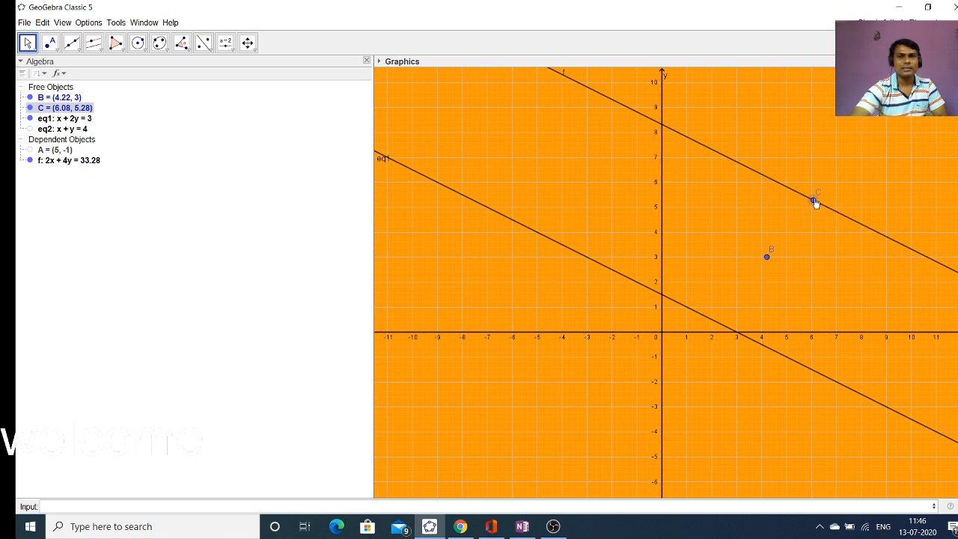
{"action": "left_click_drag", "start_coordinate": [813, 202], "coordinate": [835, 241]}
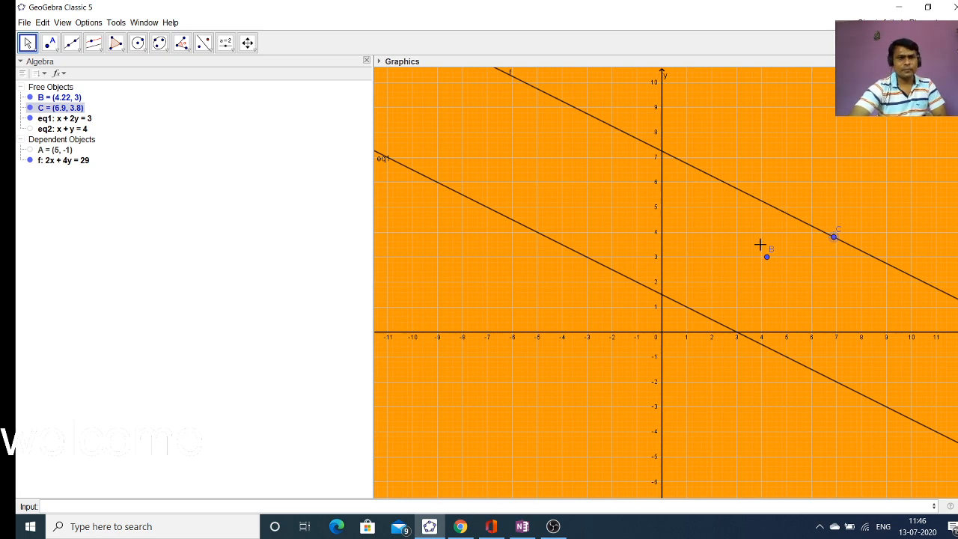
Step: Hide the parallel line and set the label of the line x+2y=3 to Name & Value
{"action": "left_click", "coordinate": [30, 161]}
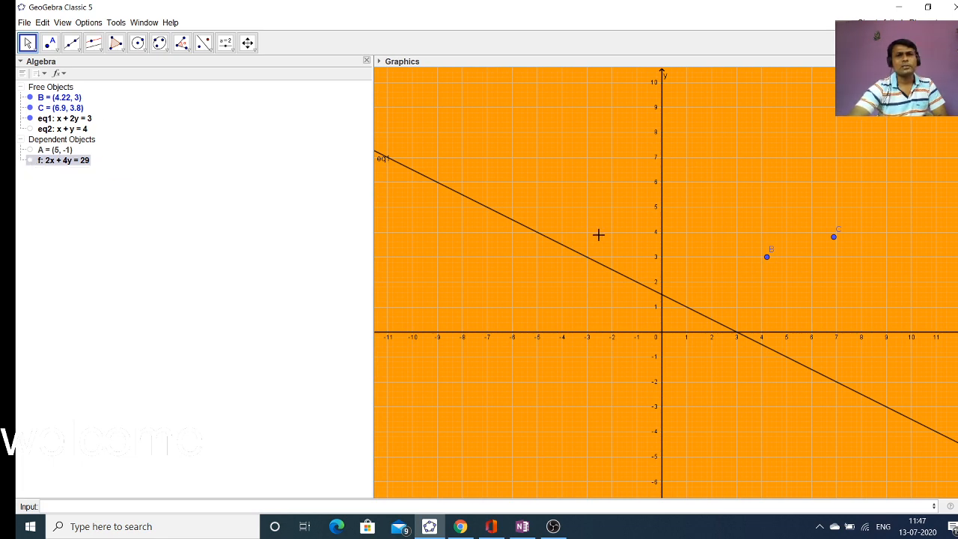
{"action": "right_click", "coordinate": [403, 166]}
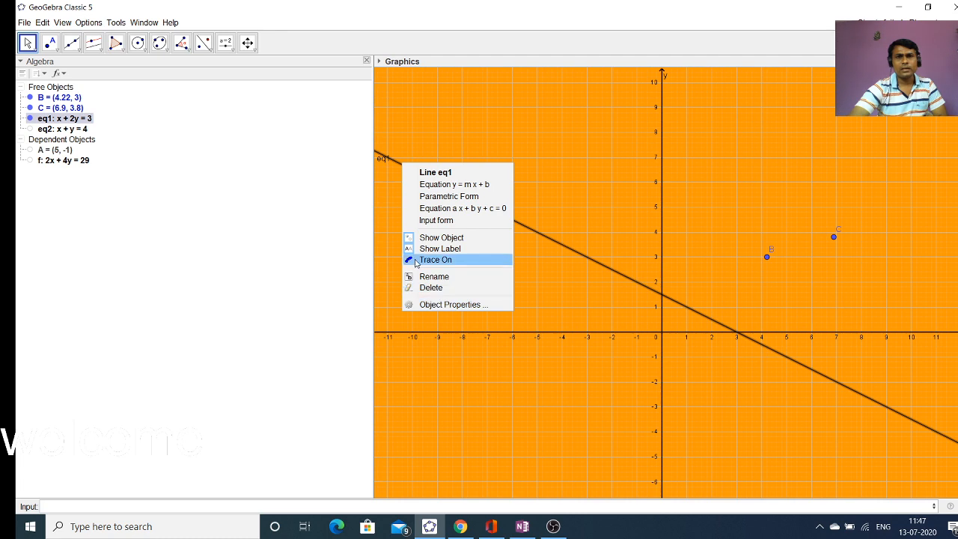
{"action": "left_click", "coordinate": [463, 304]}
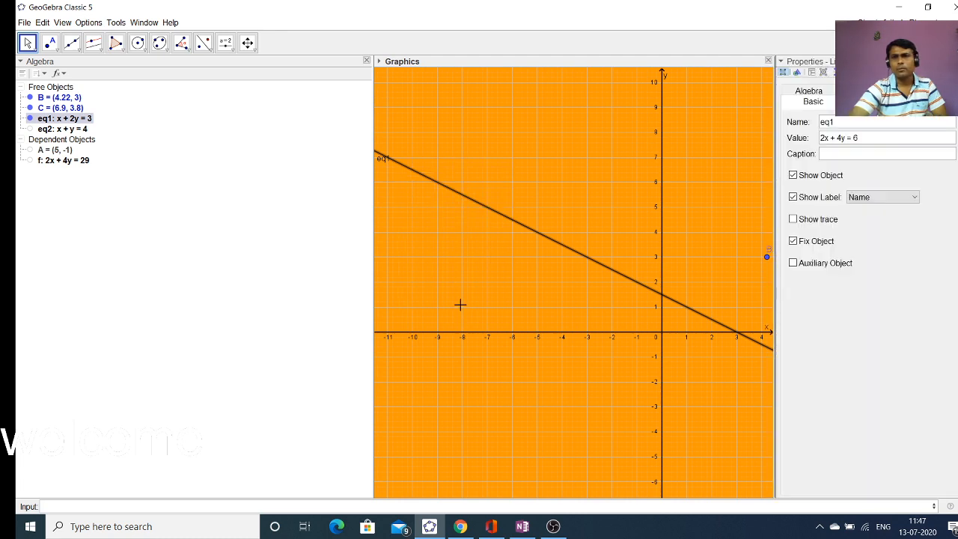
{"action": "left_click", "coordinate": [914, 197]}
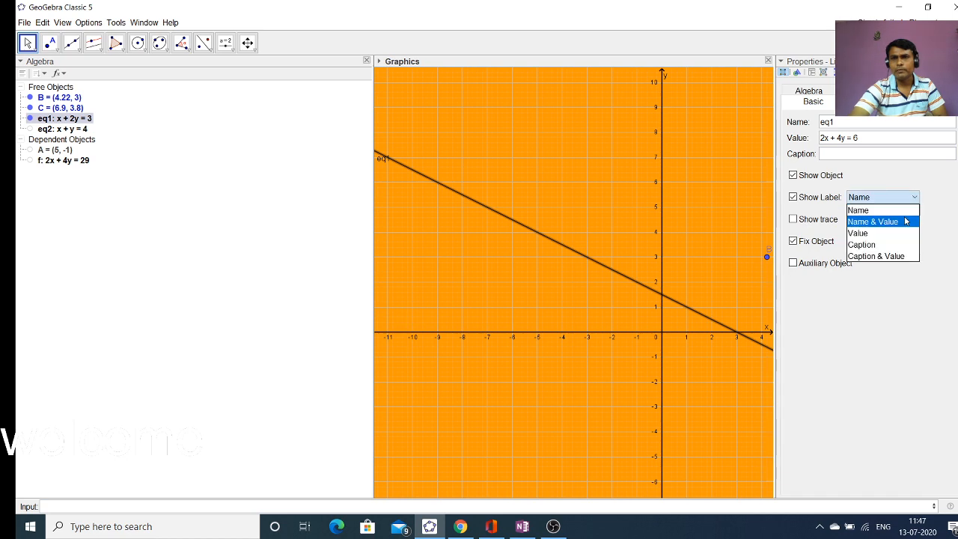
{"action": "left_click", "coordinate": [908, 221]}
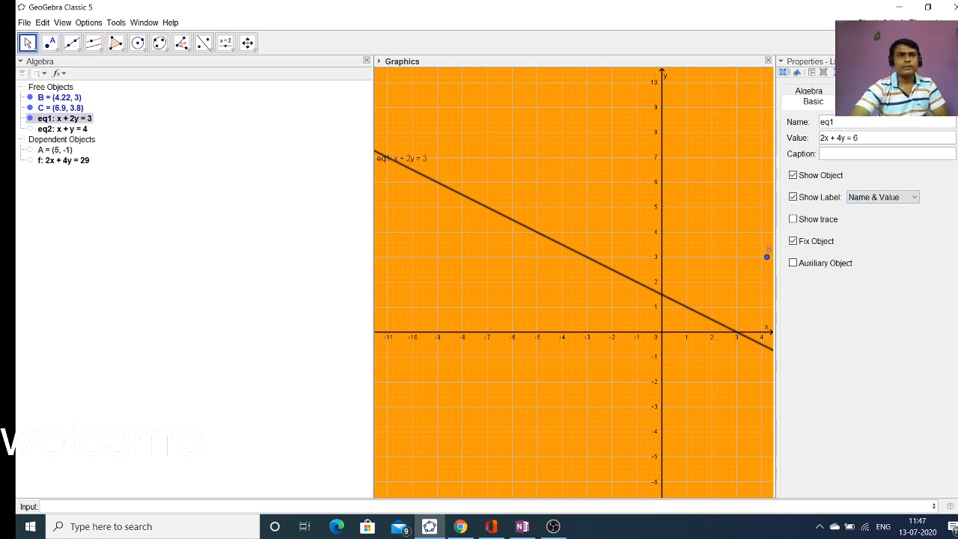
{"action": "left_click", "coordinate": [950, 60]}
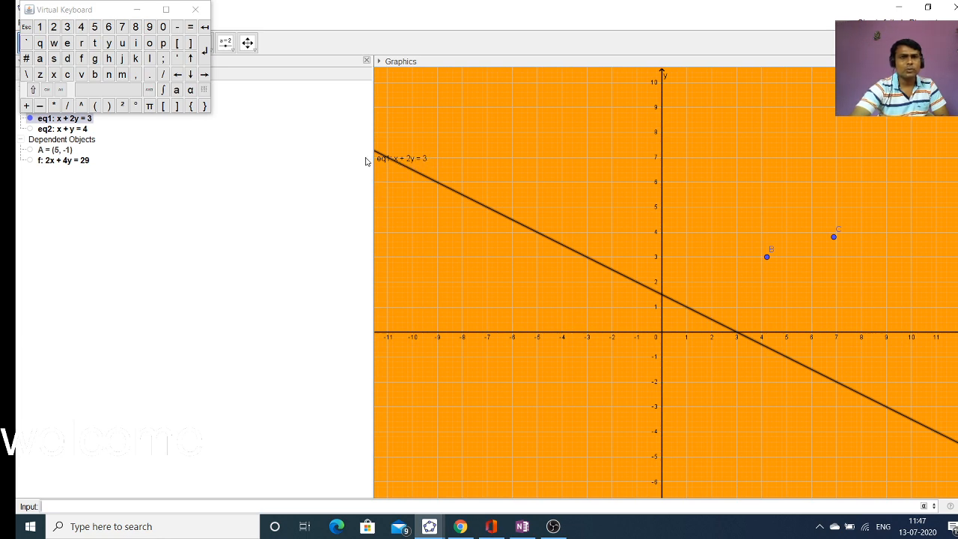
Step: Plot the equation 4x+8y=12 using the virtual keyboard
{"action": "left_click", "coordinate": [81, 27]}
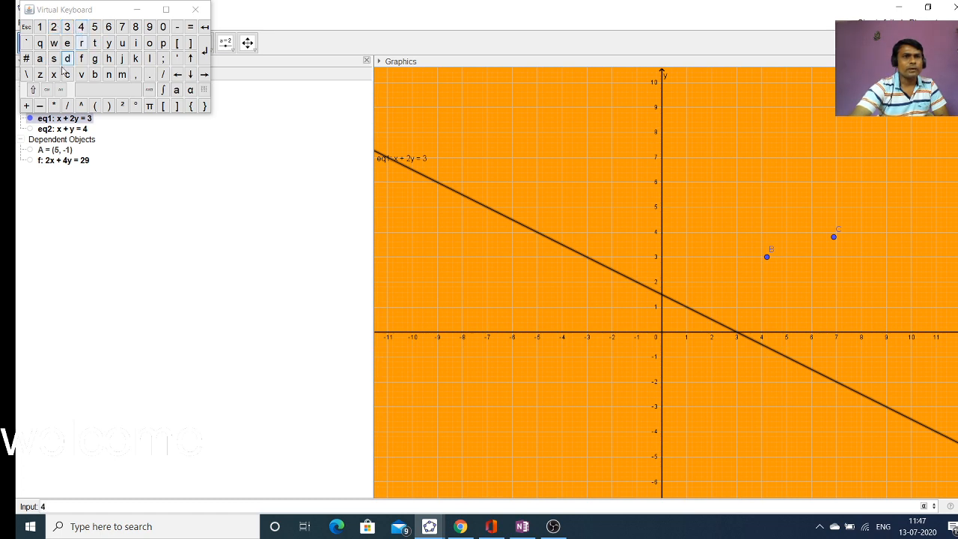
{"action": "left_click", "coordinate": [53, 74]}
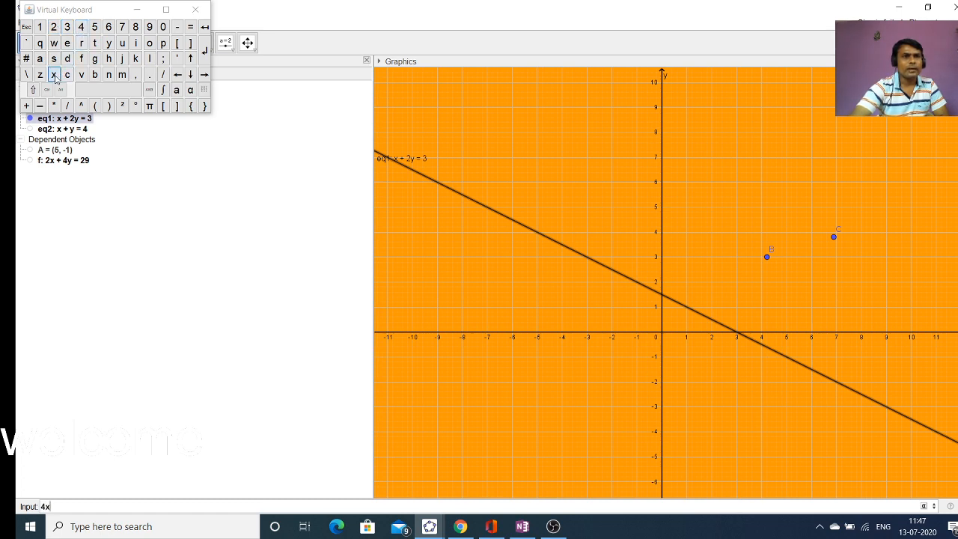
{"action": "left_click", "coordinate": [26, 105]}
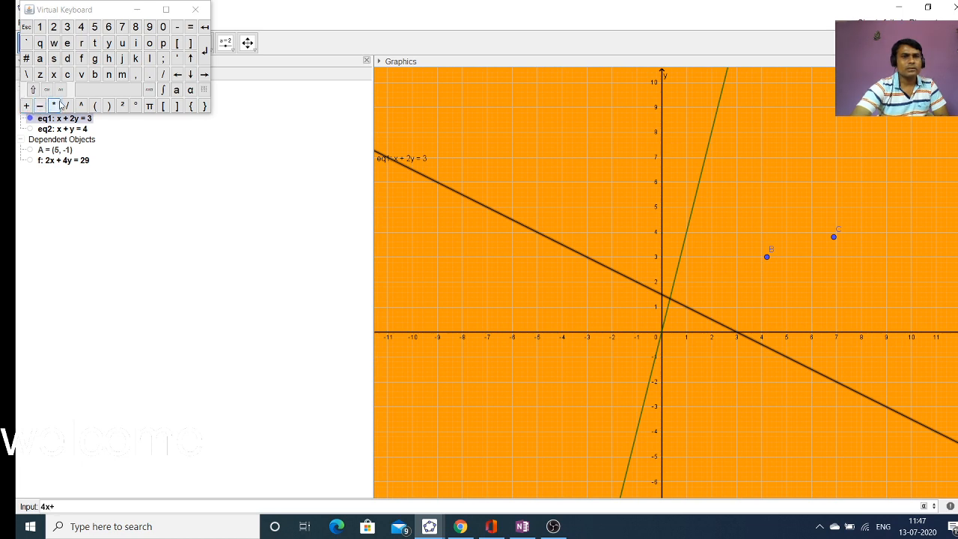
{"action": "left_click", "coordinate": [135, 28]}
{"action": "left_click", "coordinate": [108, 42]}
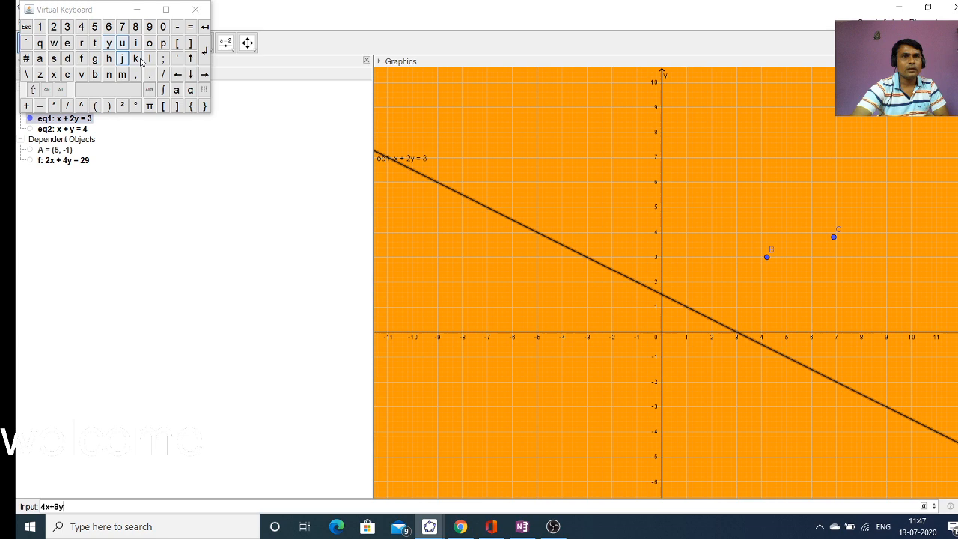
{"action": "left_click", "coordinate": [191, 27]}
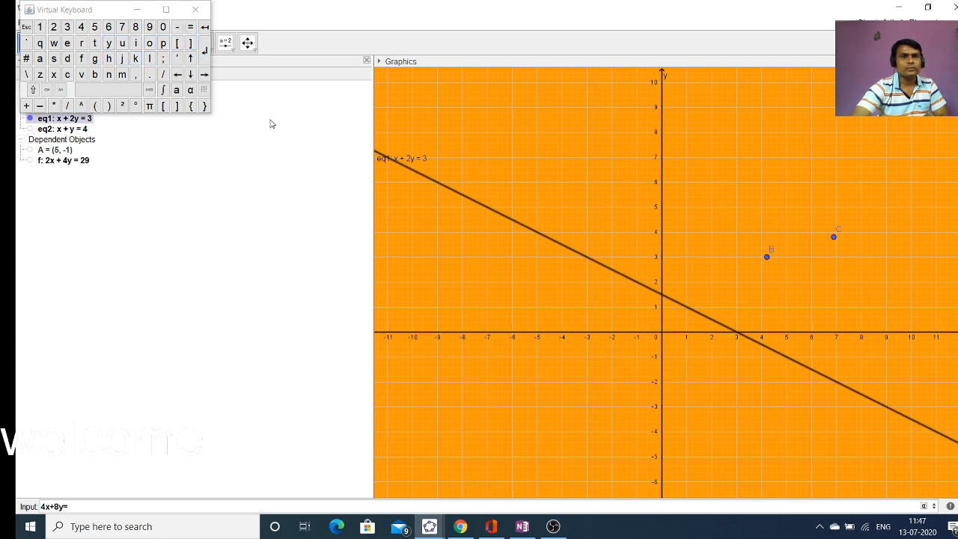
{"action": "left_click", "coordinate": [39, 26]}
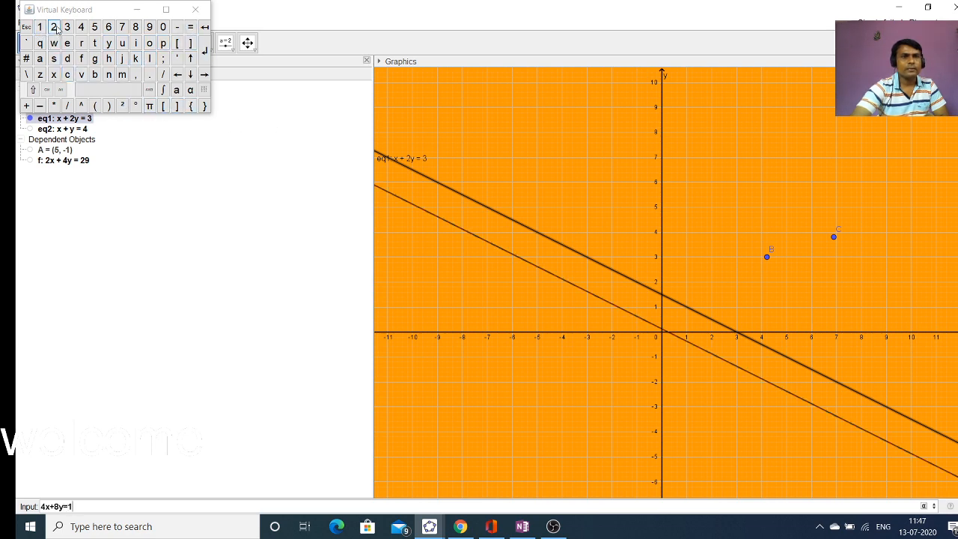
{"action": "left_click", "coordinate": [54, 27]}
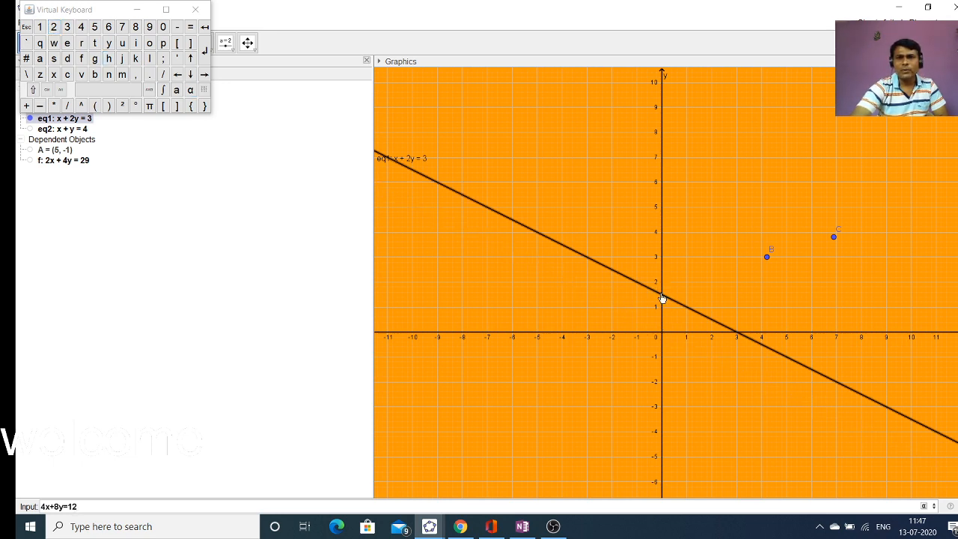
{"action": "key", "text": "Return"}
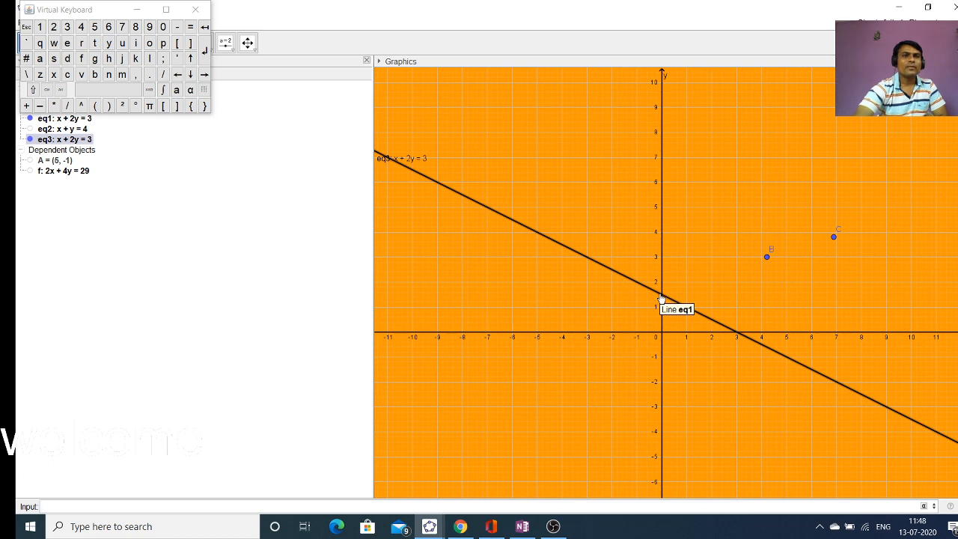
{"action": "left_click", "coordinate": [340, 328]}
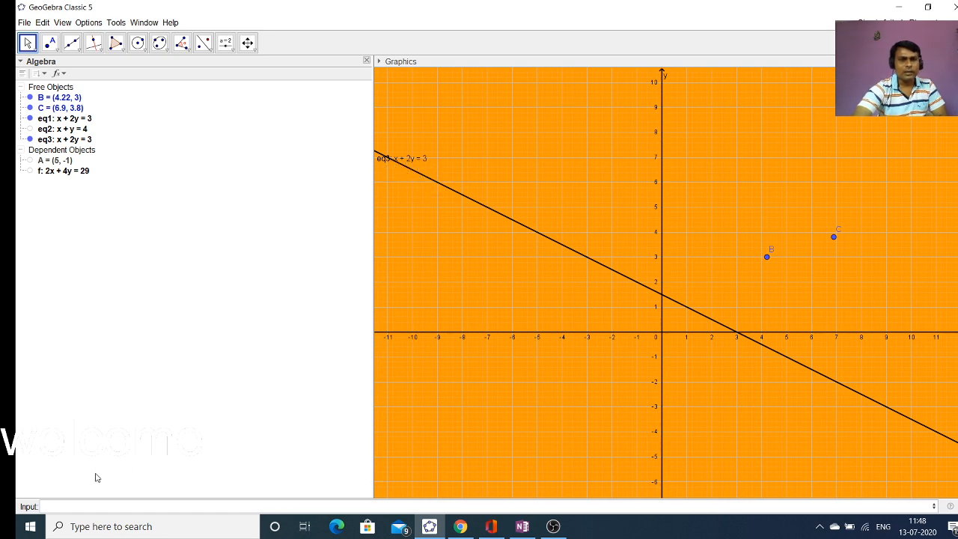
{"action": "left_click", "coordinate": [69, 505]}
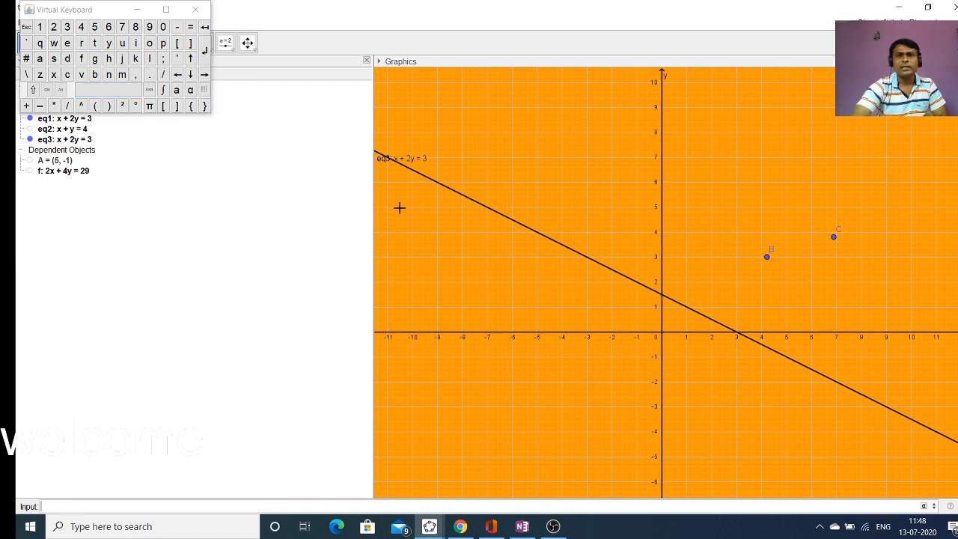
{"action": "left_click", "coordinate": [255, 257]}
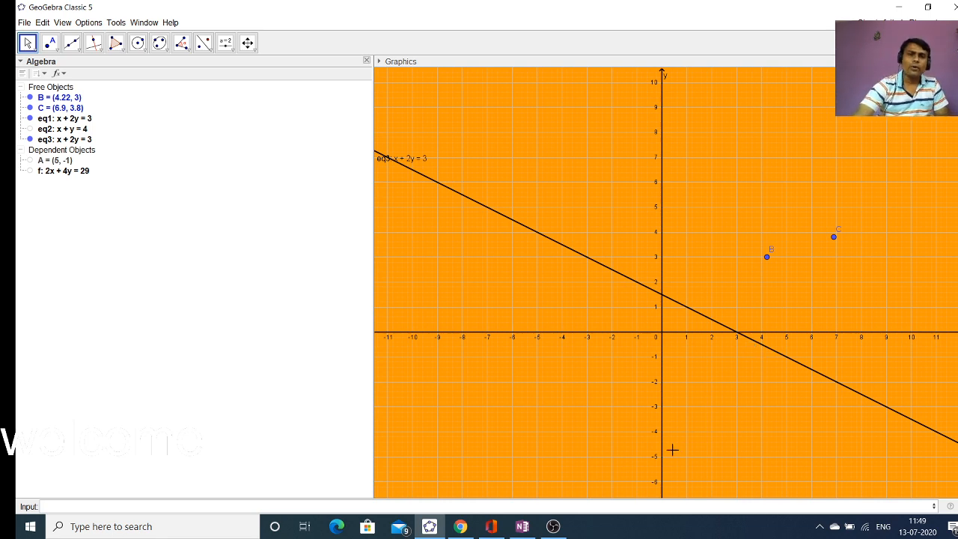
{"action": "mouse_move", "coordinate": [555, 533]}
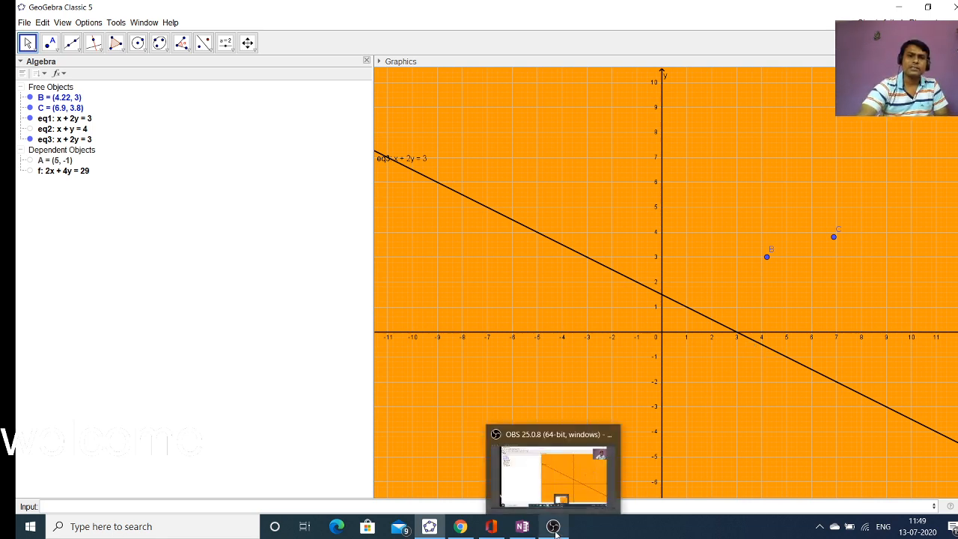
{"action": "left_click", "coordinate": [555, 533]}
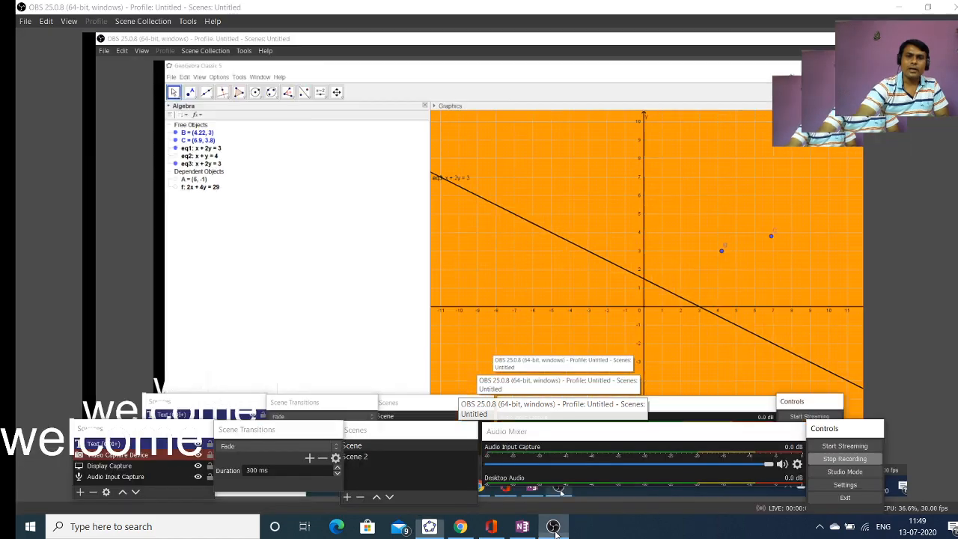